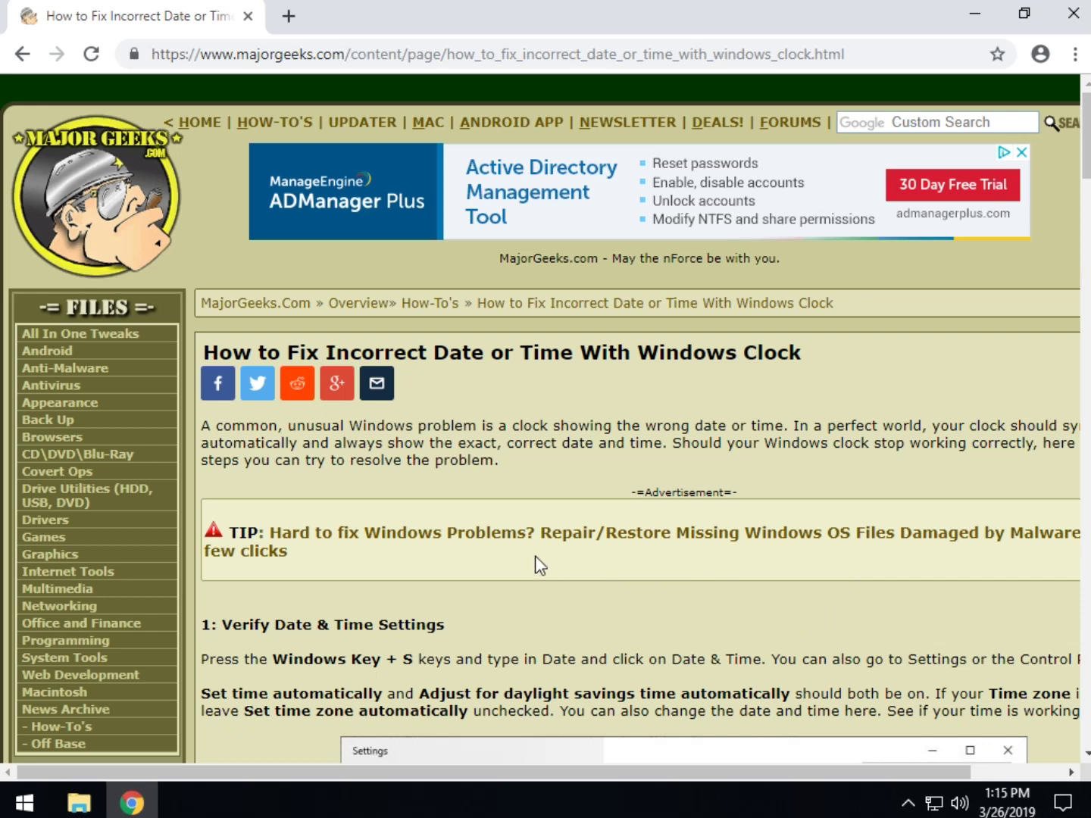
- Scroll the MajorGeeks clock-fix guide down to its Verify Date & Time Settings step
scroll(520, 520, "down", 1)
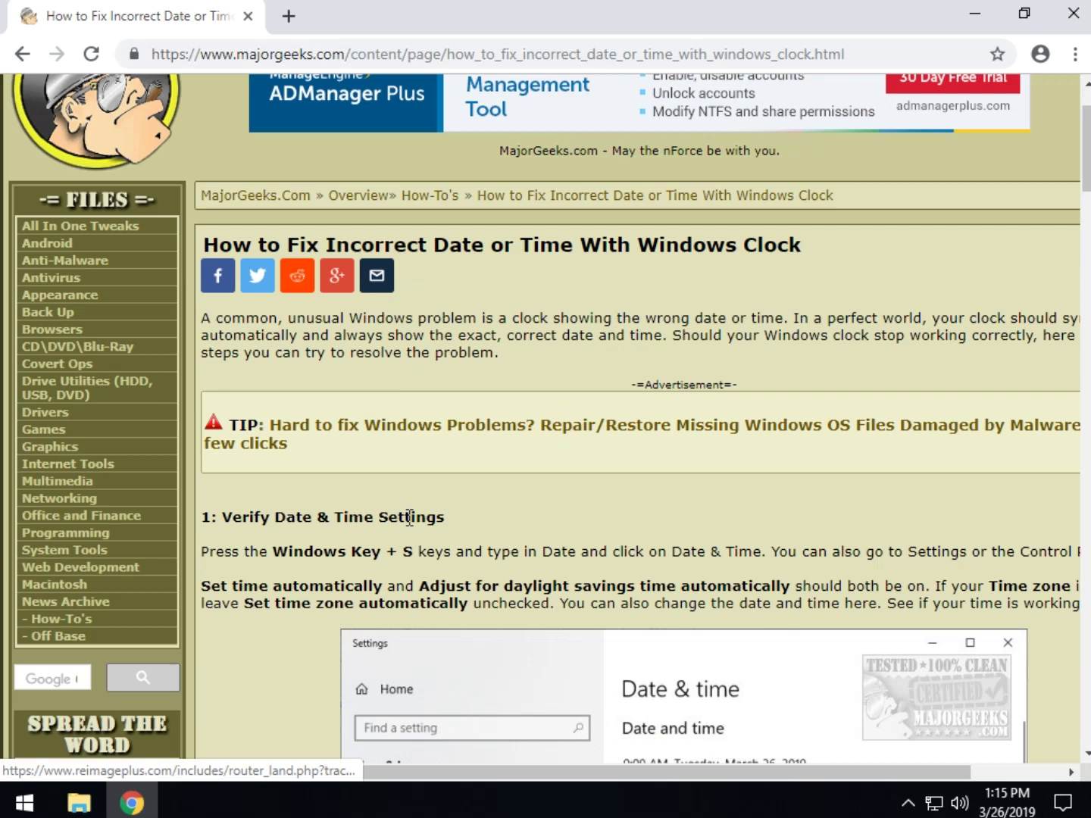
scroll(486, 524, "down", 1)
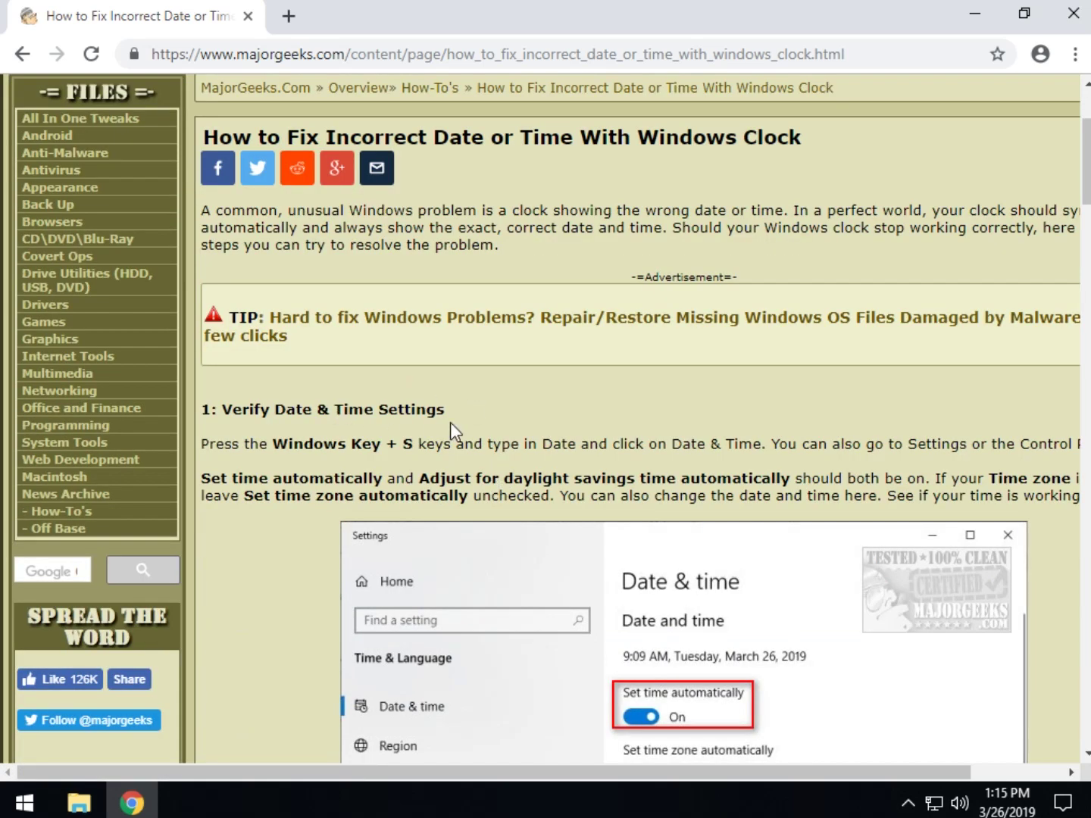
- Open the Settings Date & time page and compare it with the guide's step 1
left_click(25, 803)
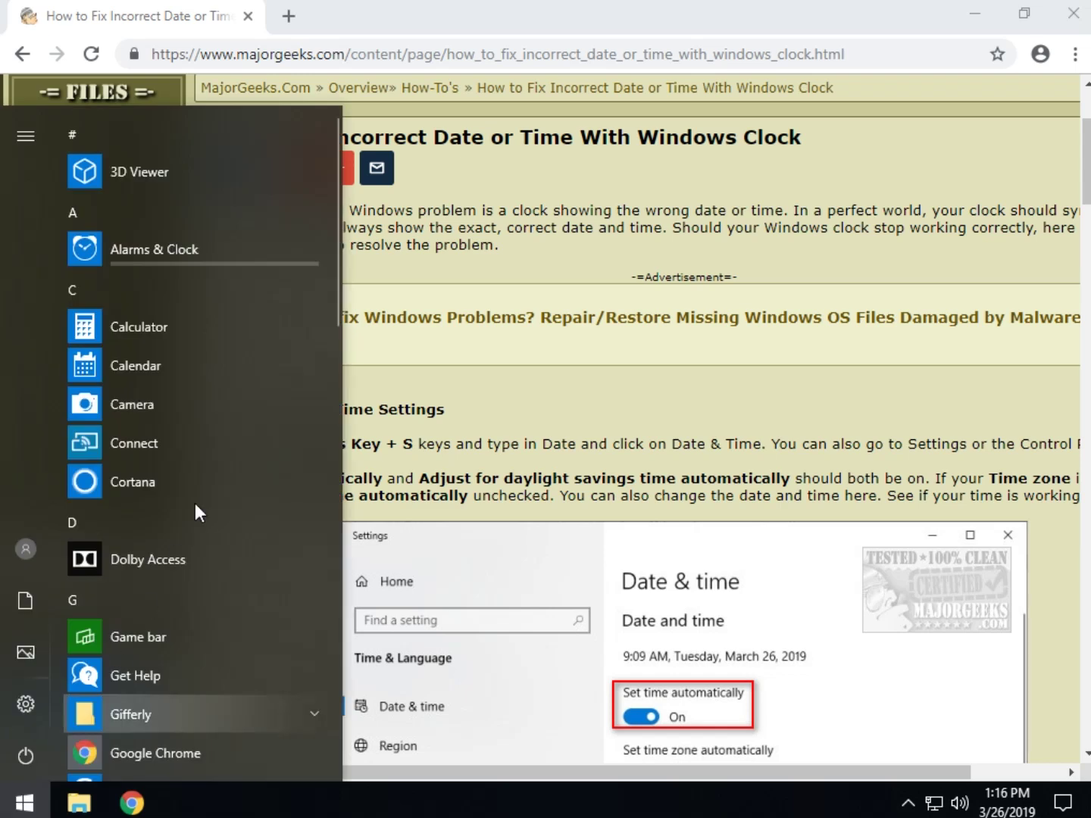
left_click(25, 704)
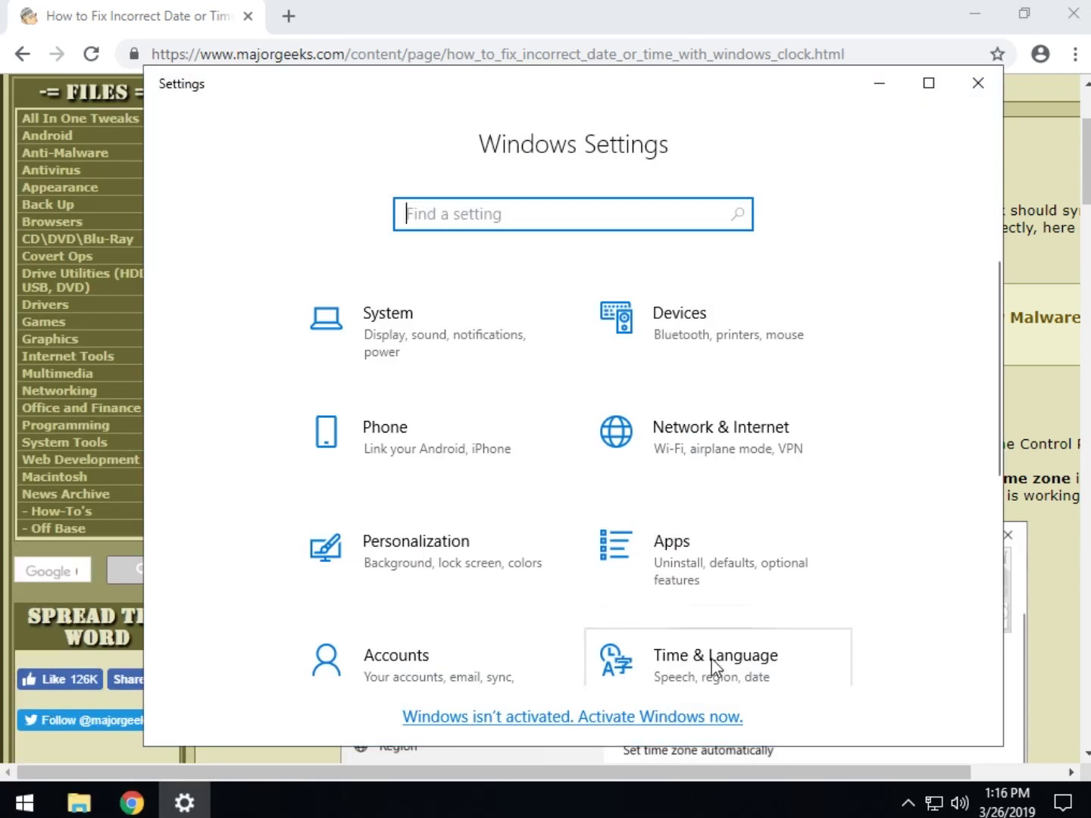
left_click(711, 659)
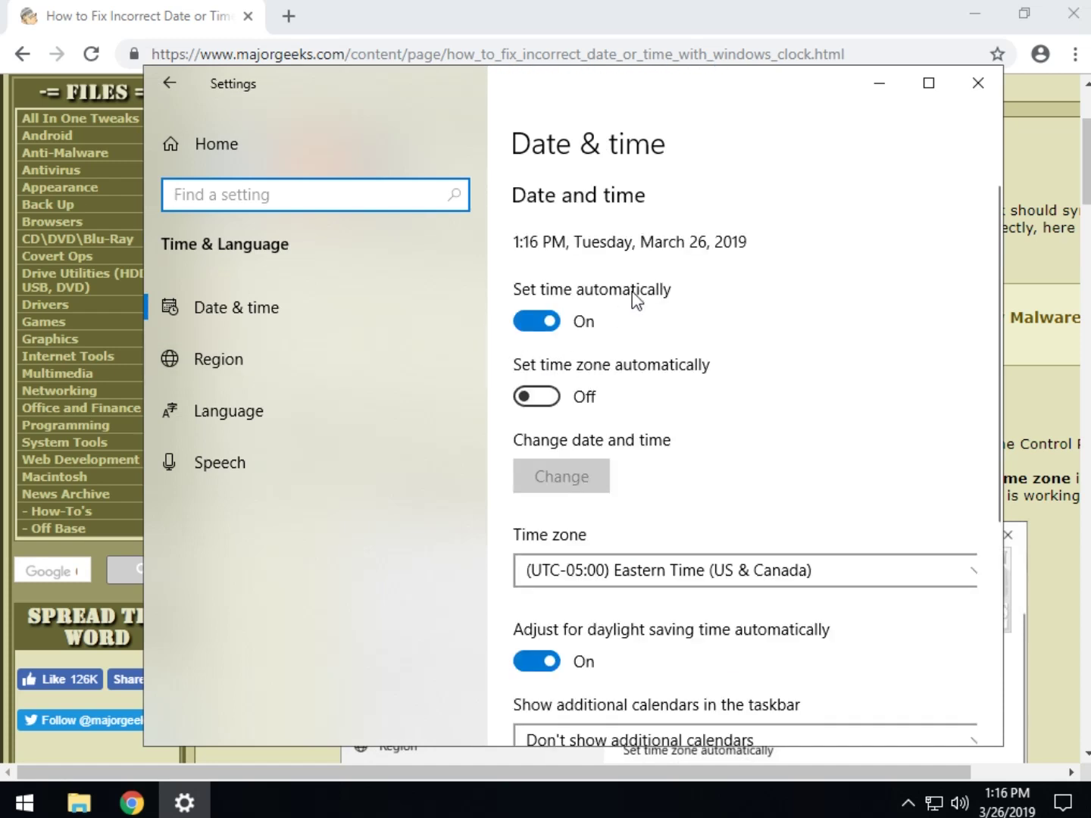
left_click(1050, 443)
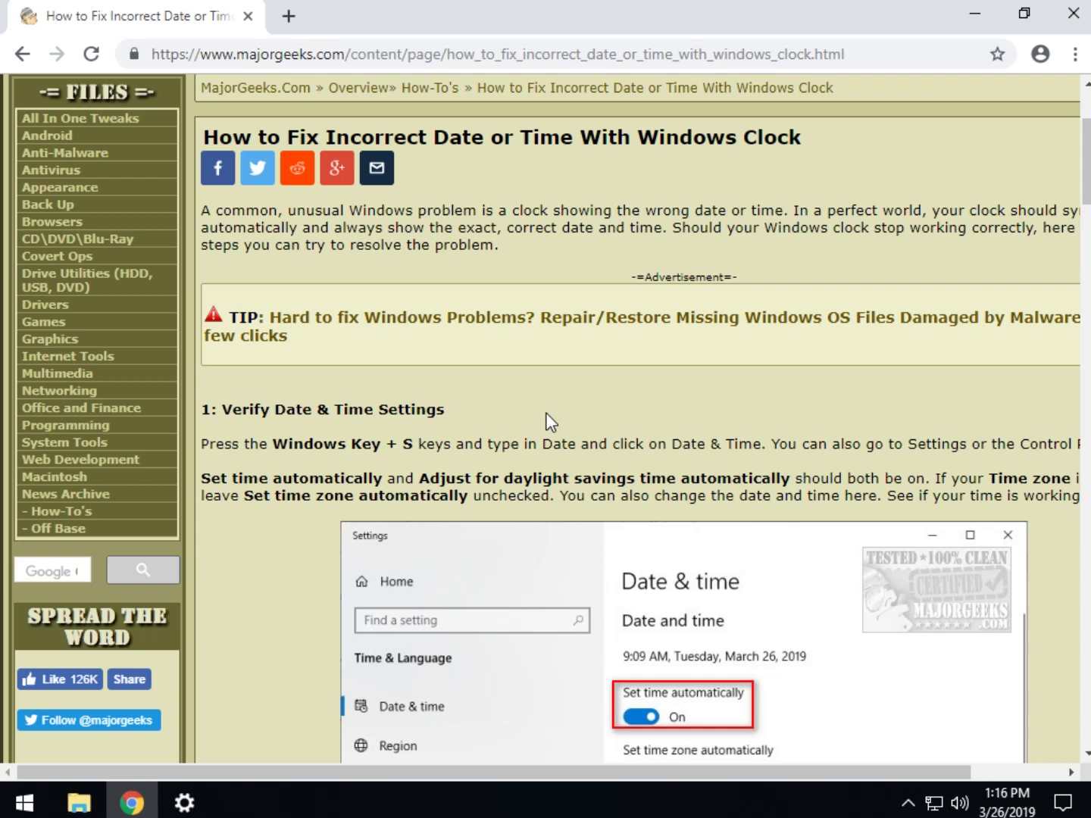
scroll(551, 413, "down", 1)
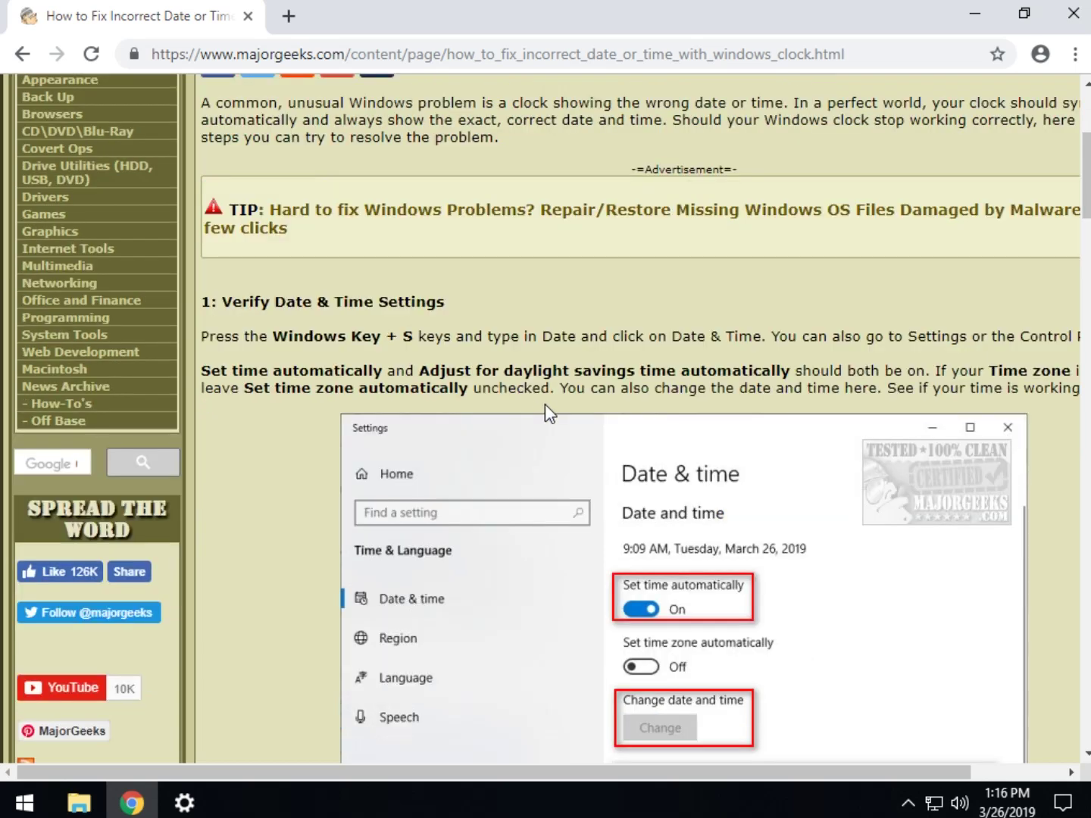
scroll(545, 399, "down", 2)
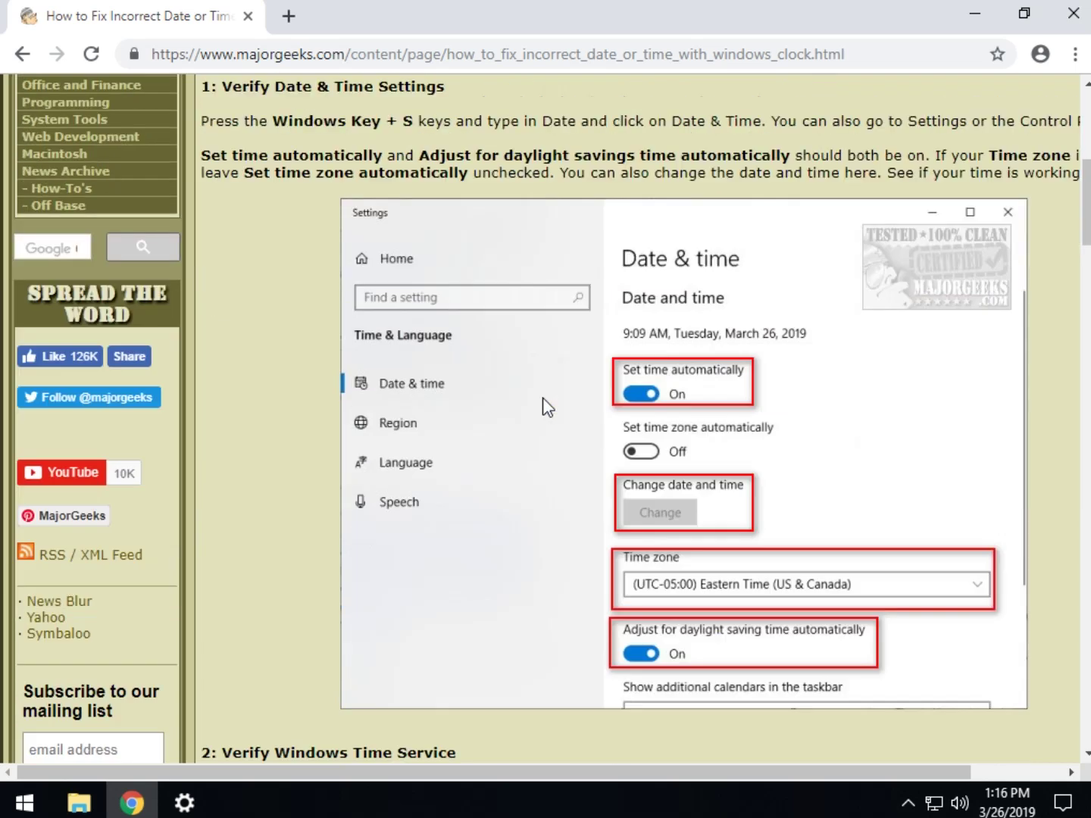
left_click(184, 804)
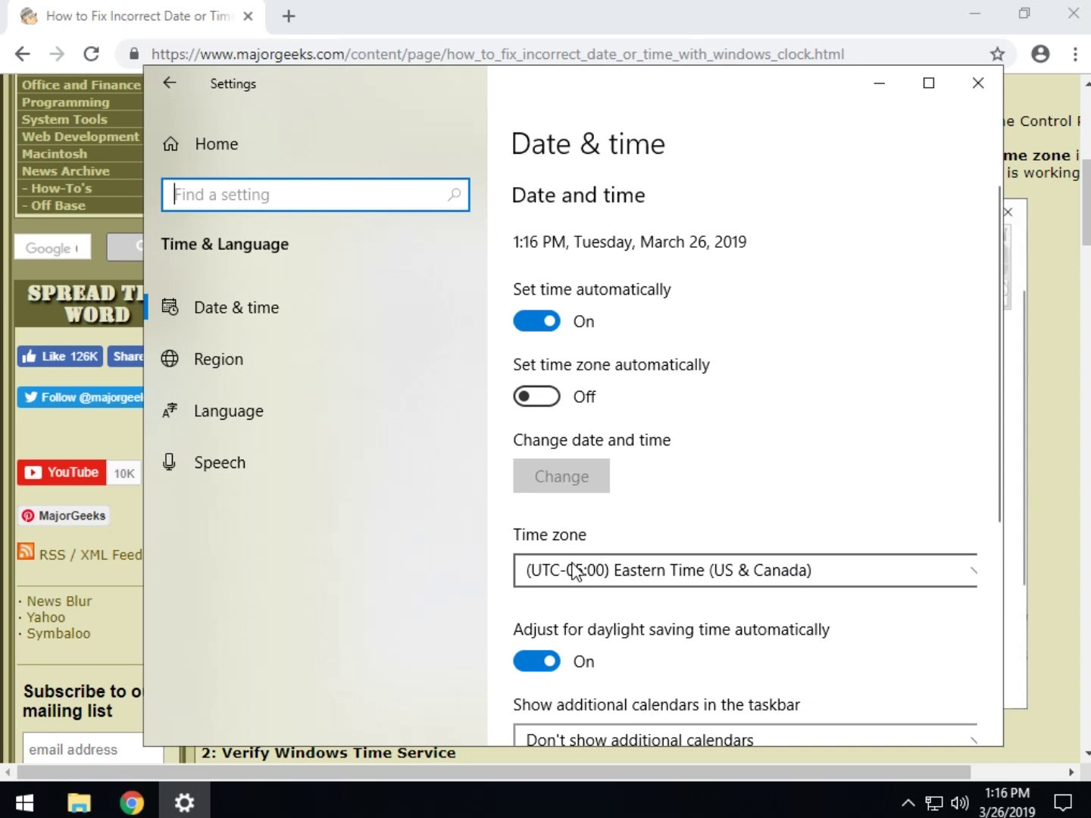
- Confirm automatic time, daylight saving and Eastern Time zone are set, then close Settings
scroll(704, 499, "down", 3)
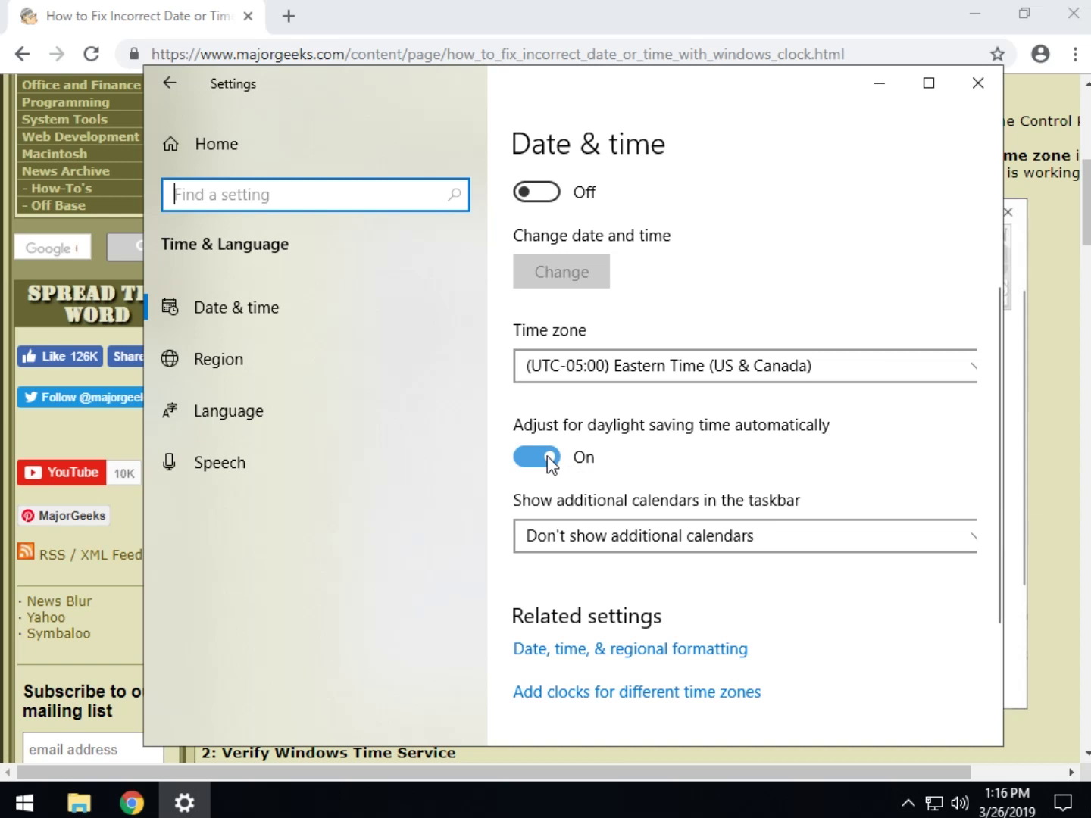
scroll(548, 460, "up", 2)
scroll(548, 459, "down", 3)
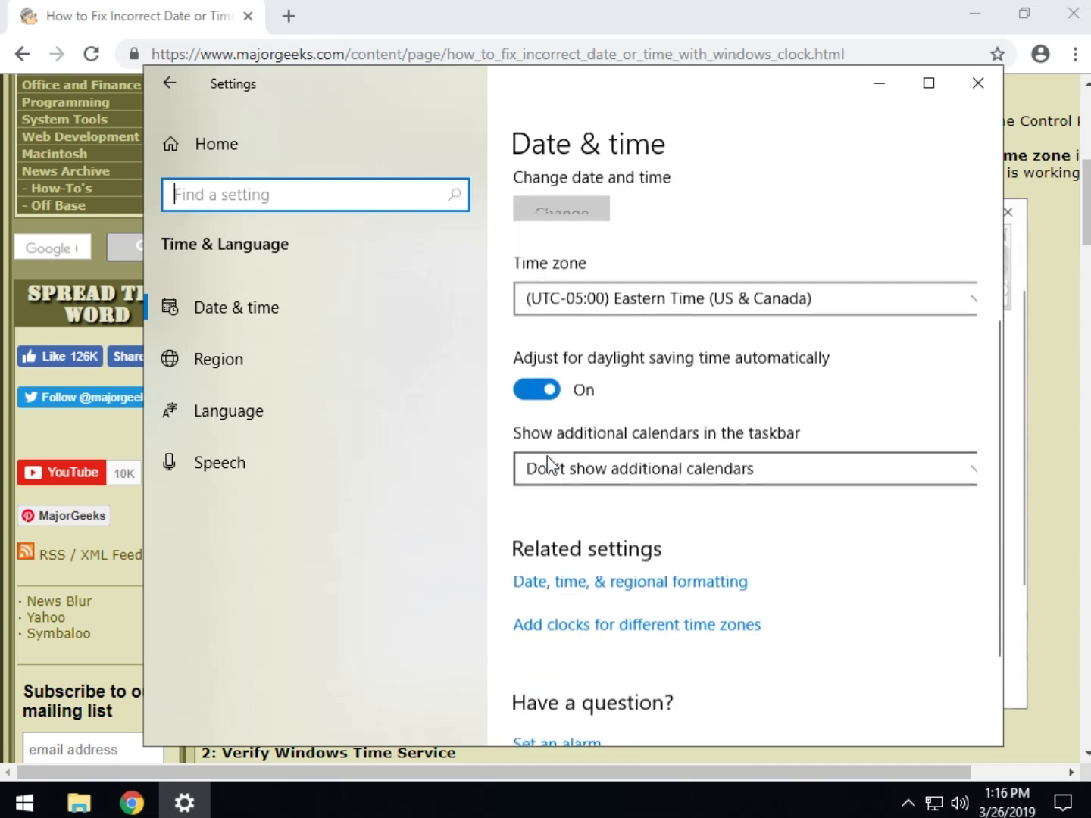
scroll(549, 459, "up", 3)
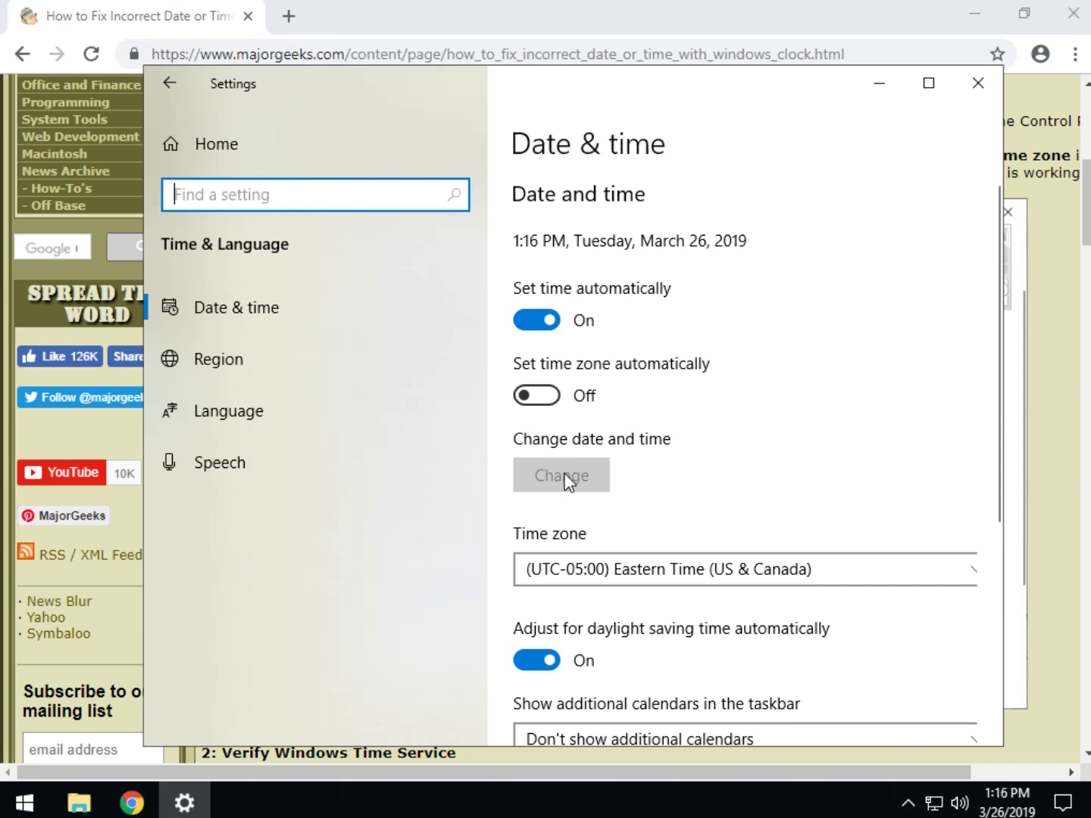
scroll(659, 470, "down", 1)
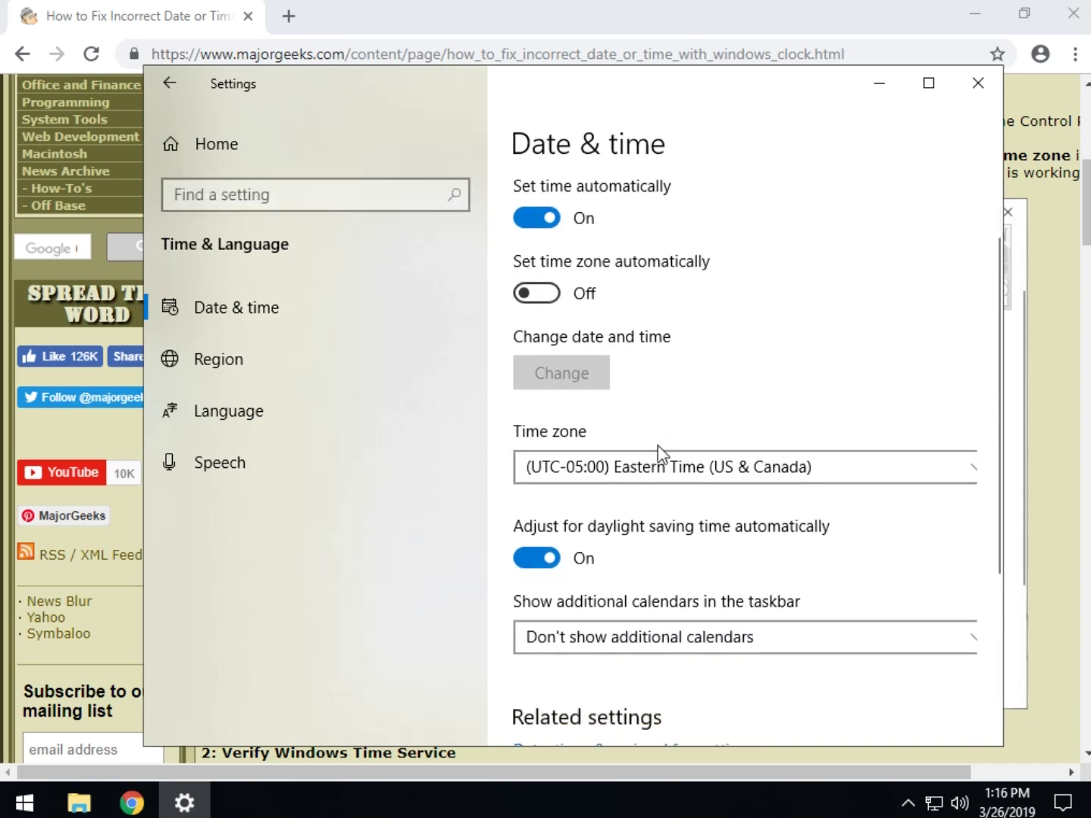
scroll(658, 454, "down", 3)
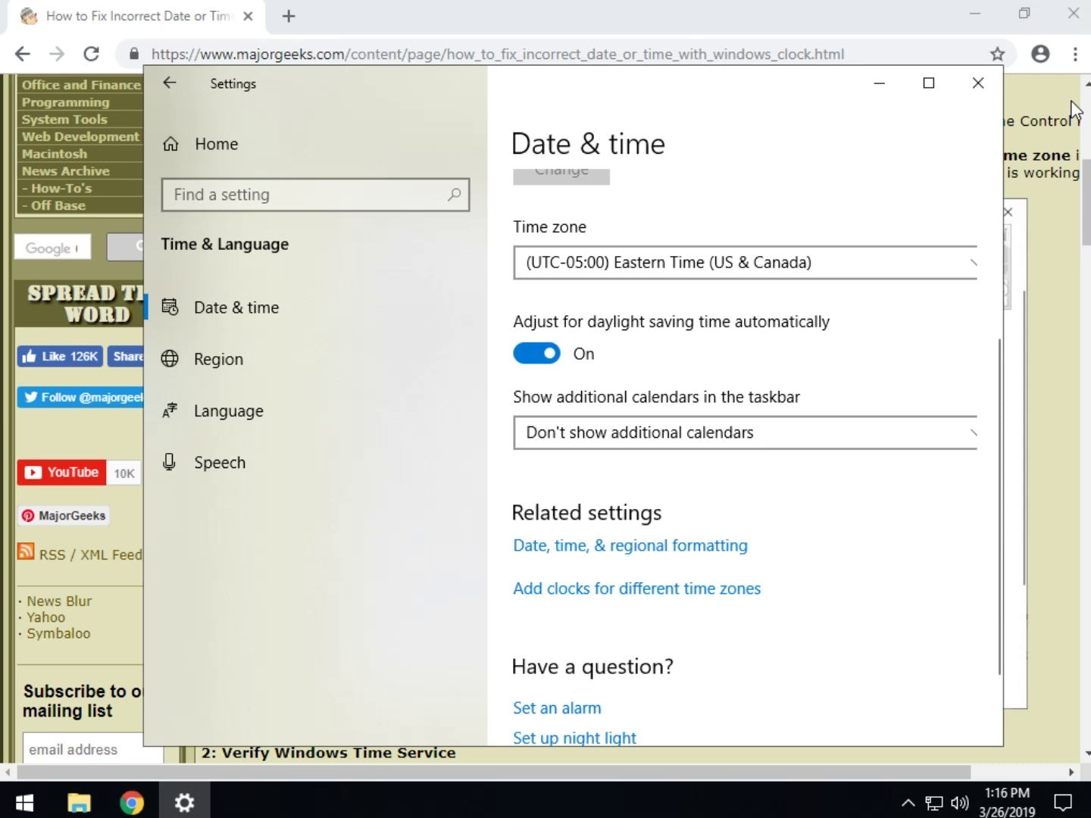
left_click(979, 84)
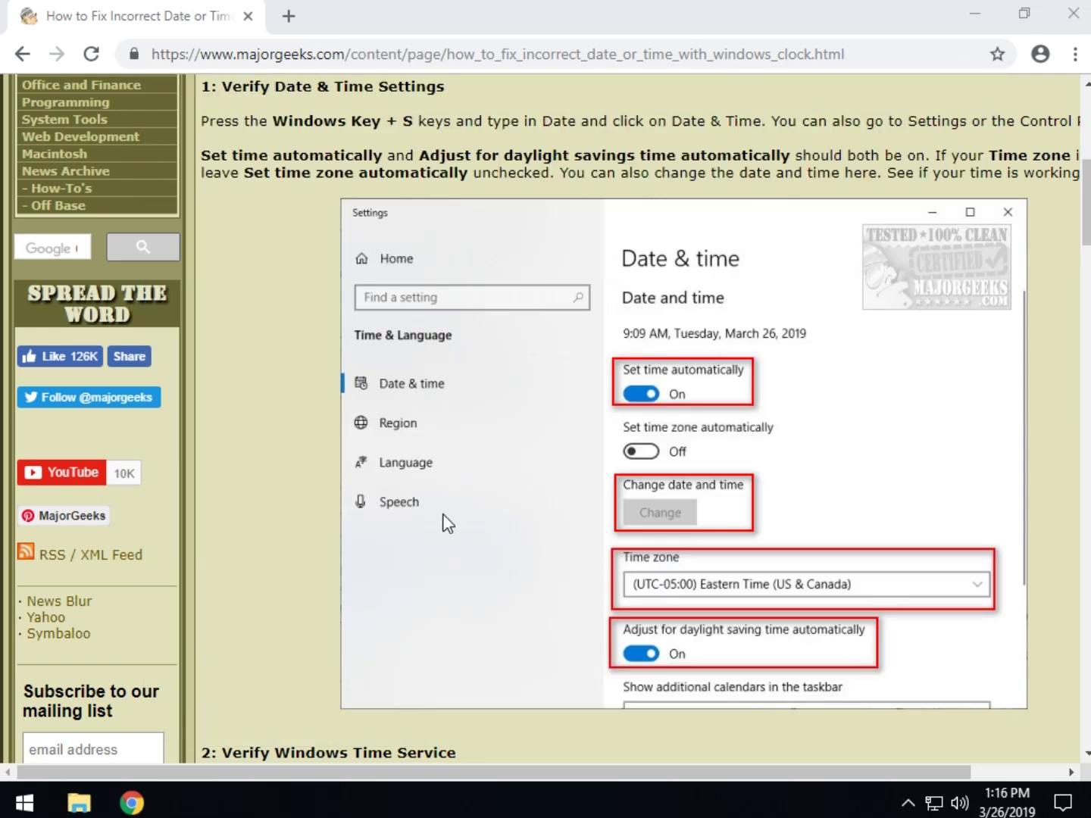
- Scroll the guide to its Verify Windows Time Service step
scroll(446, 522, "down", 3)
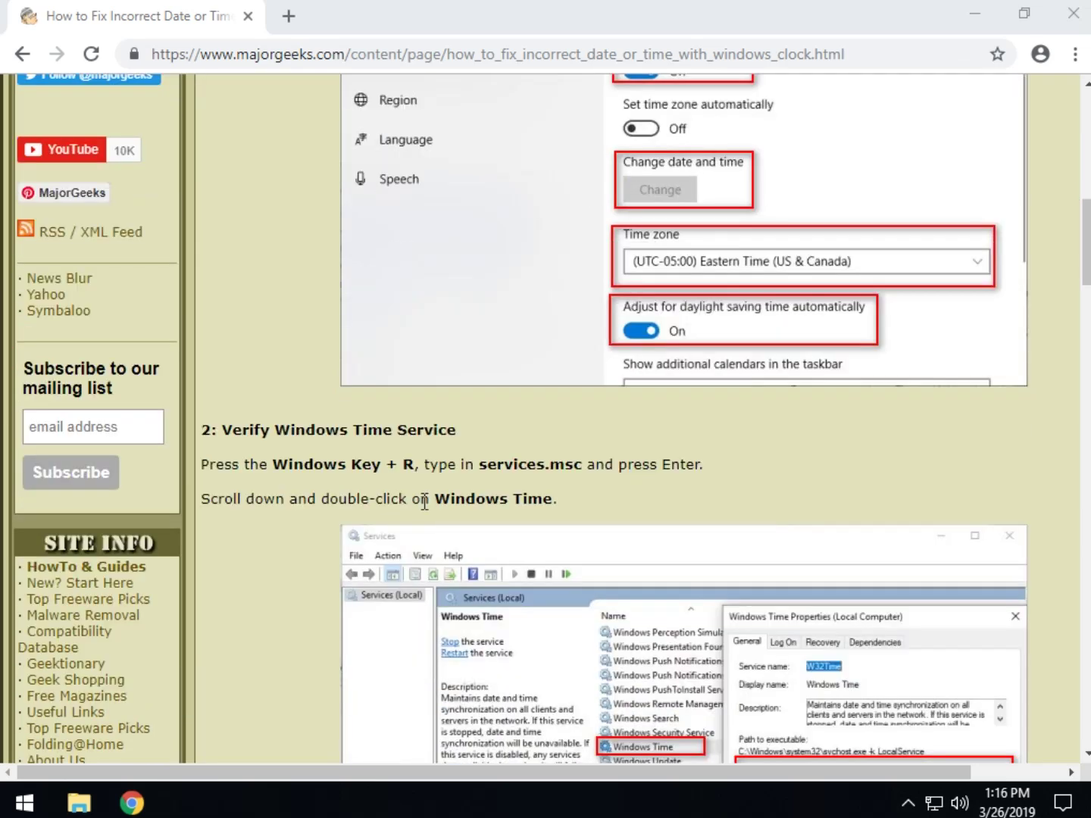
scroll(424, 504, "down", 1)
scroll(288, 489, "down", 1)
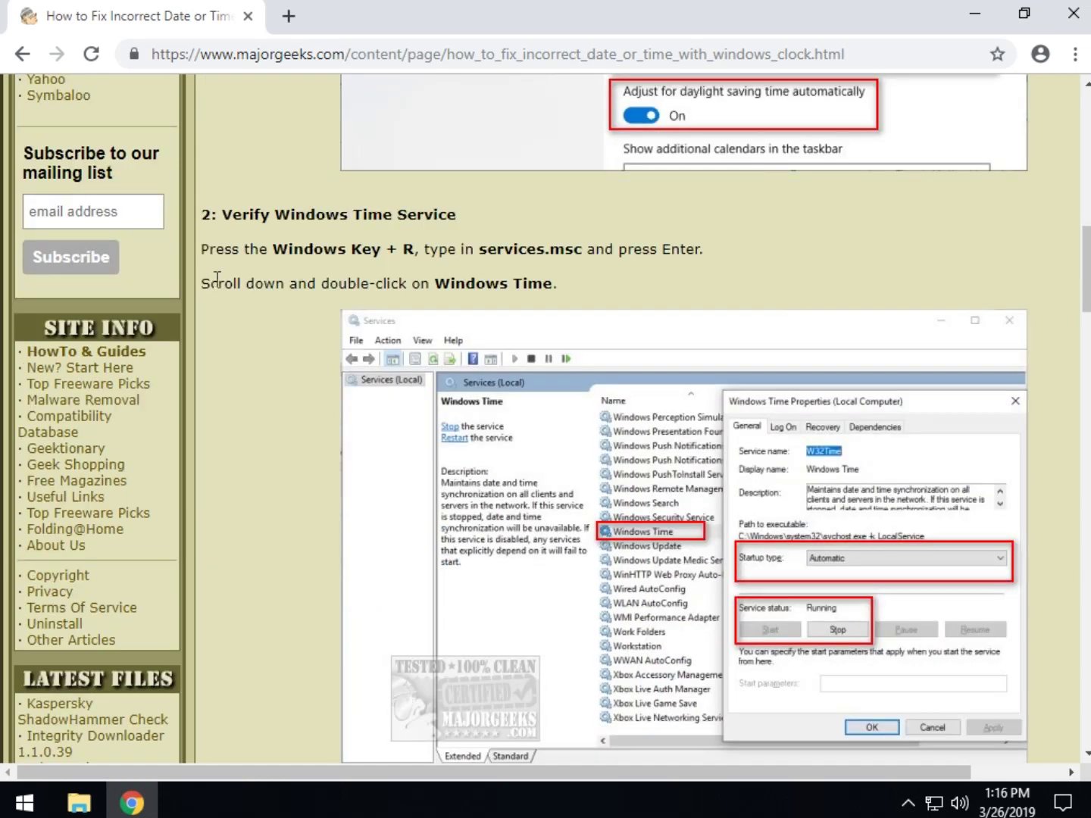
- Launch the Services console with services.msc from the Run box
key("super+r")
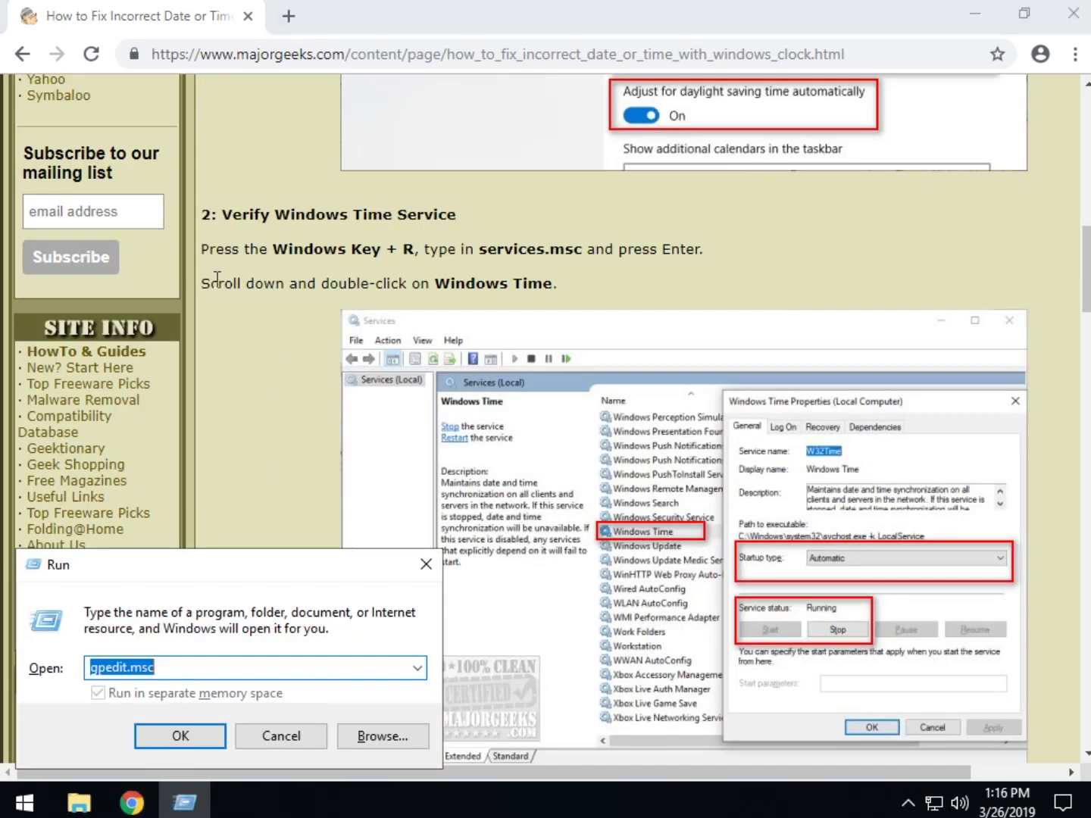
type("servic")
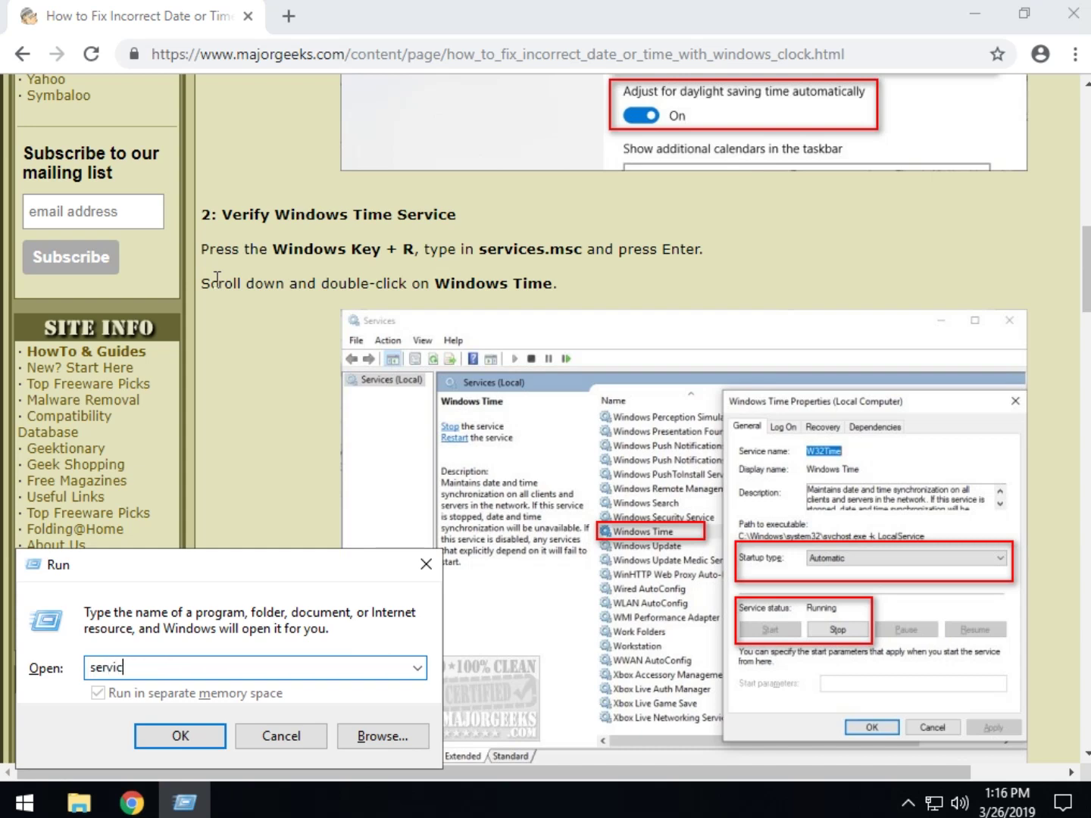
type("es.msc")
key("Return")
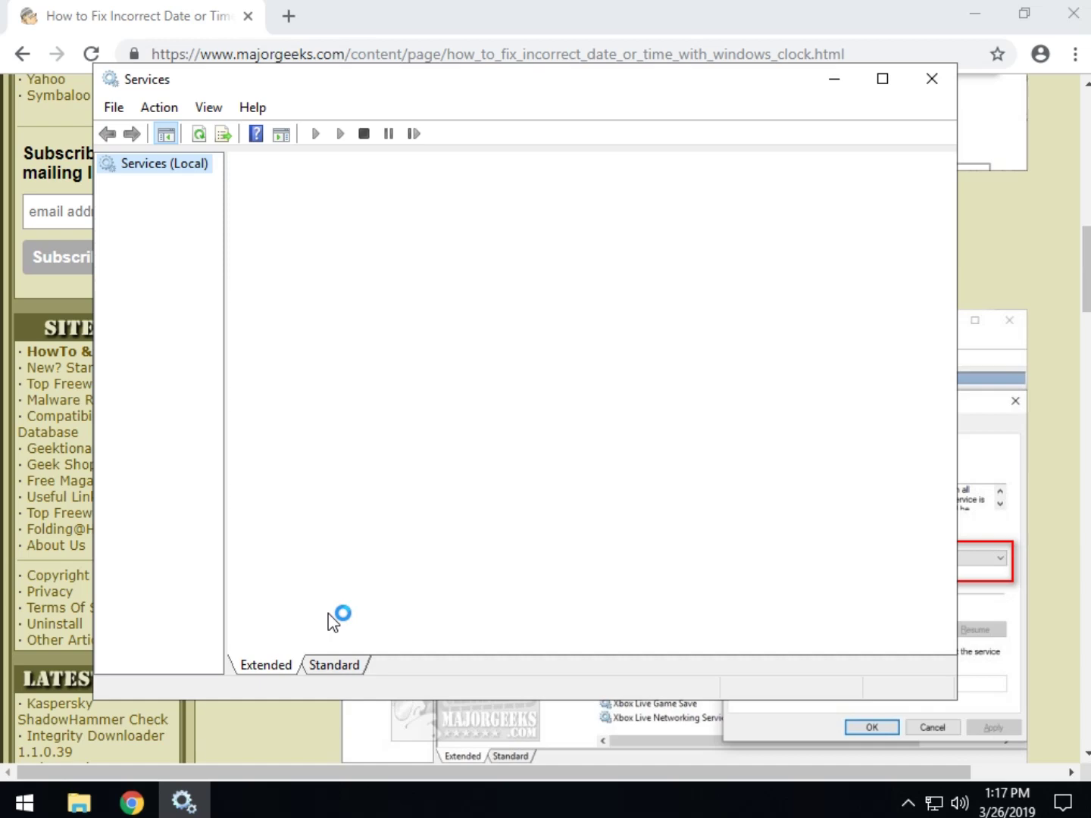
- Set Windows Time to Automatic startup, start the service, and apply the change
left_click_drag(945, 220, 970, 594)
left_click(541, 546)
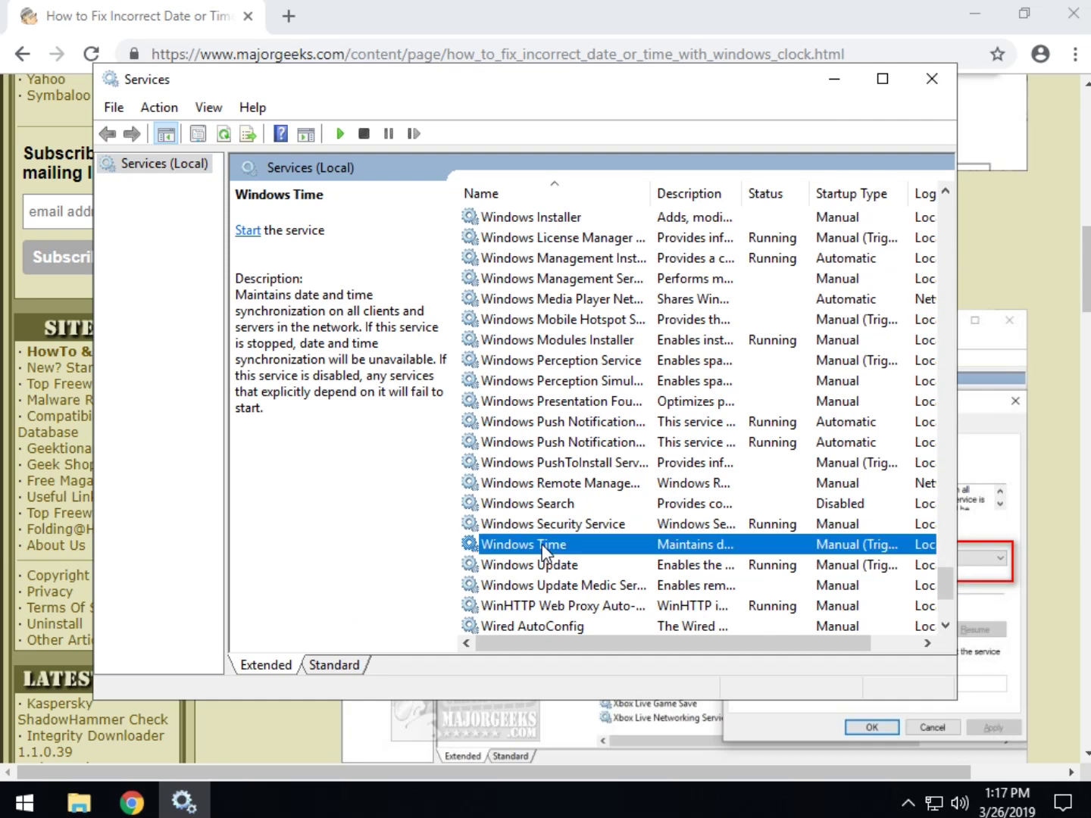
double_click(543, 546)
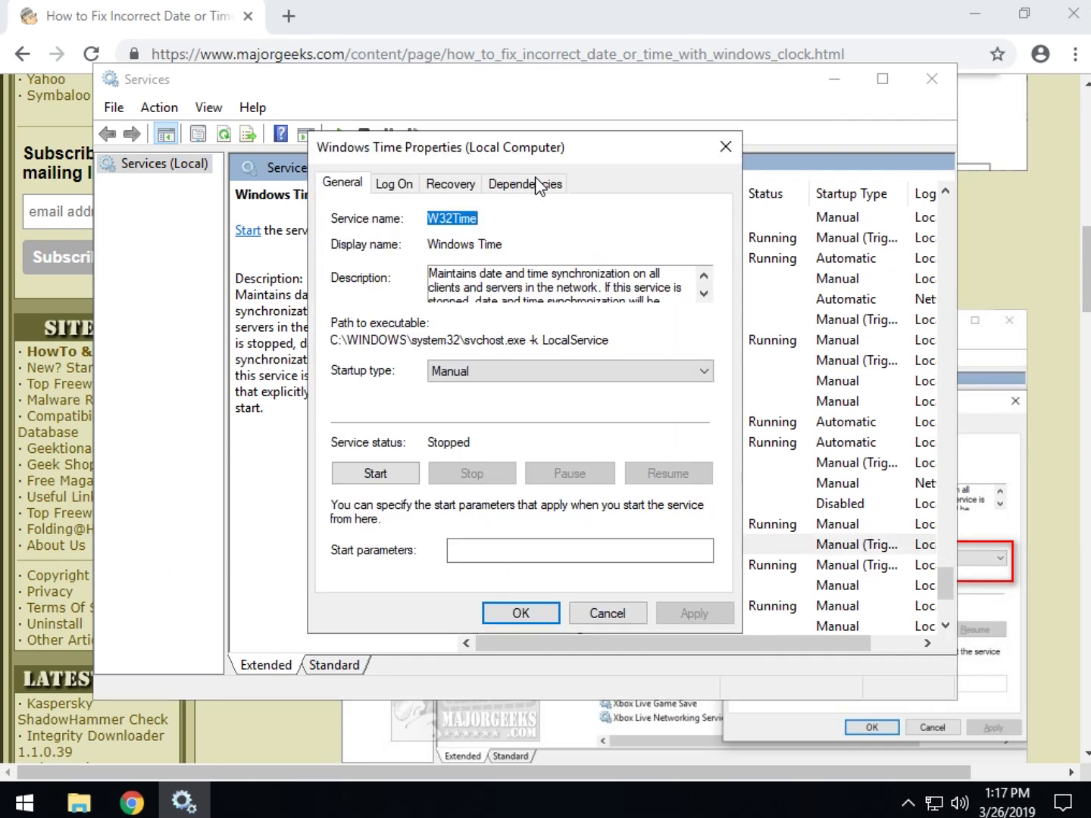
left_click(539, 378)
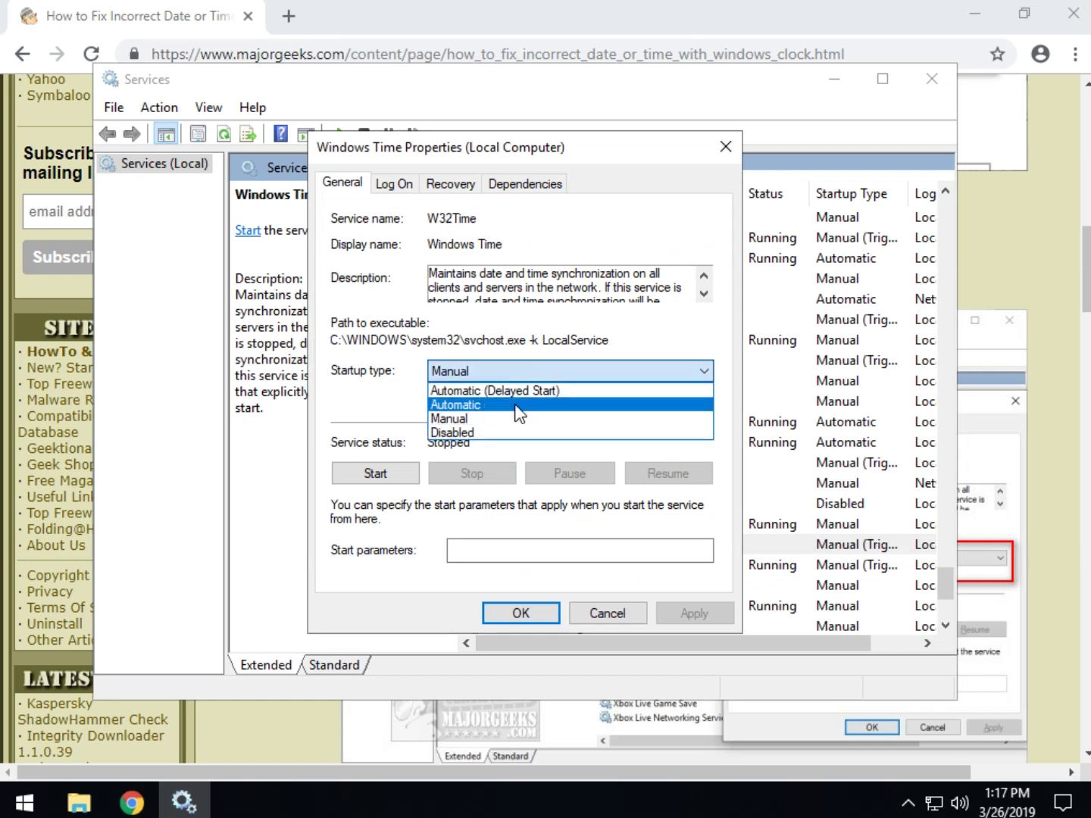
left_click(516, 407)
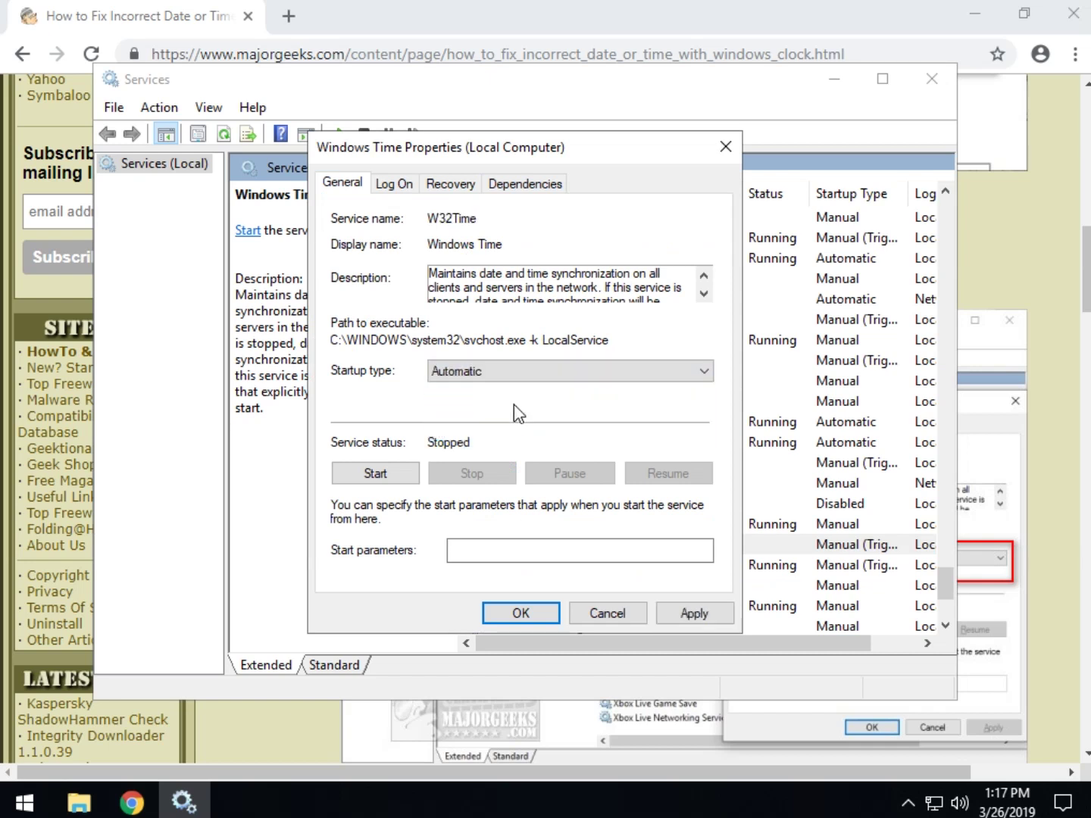
left_click(391, 470)
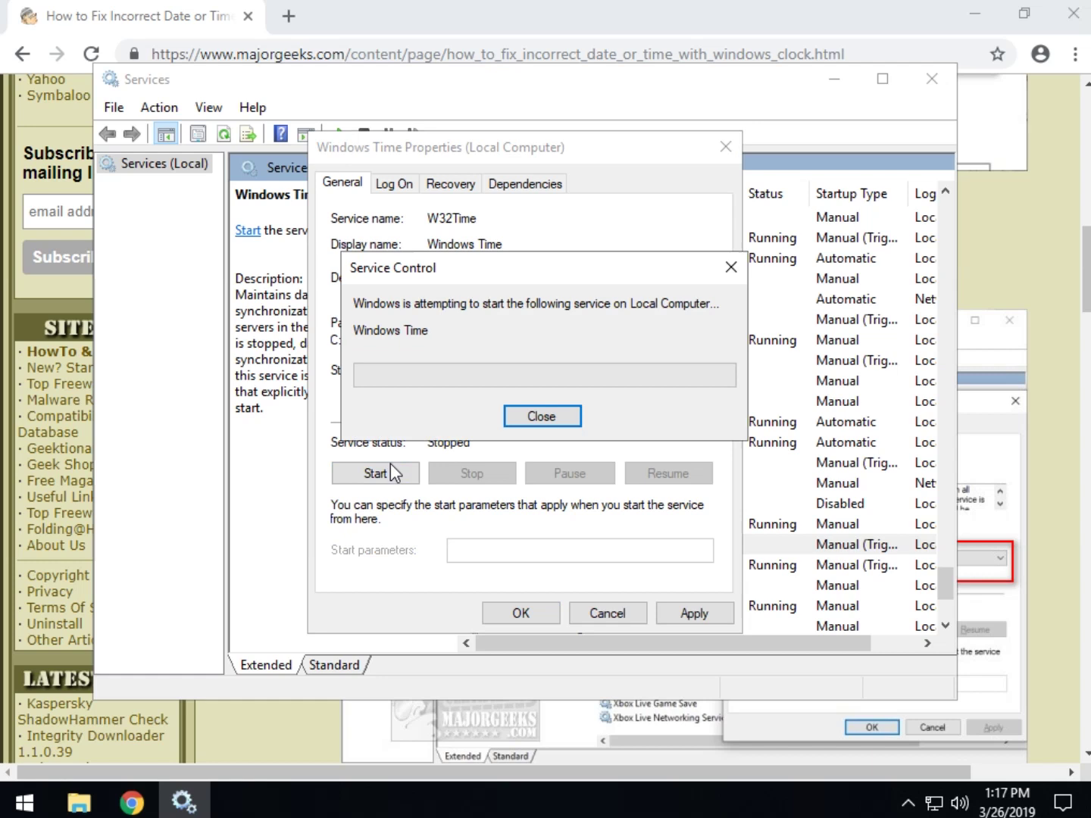
left_click(624, 372)
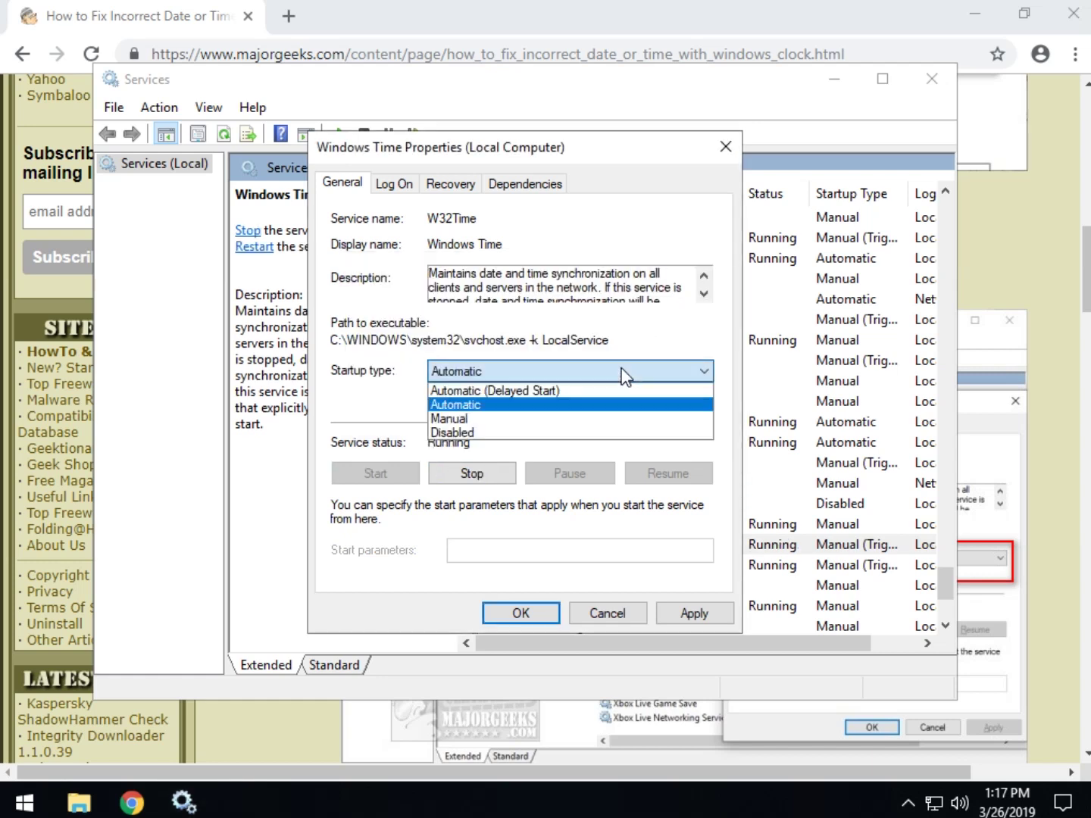
left_click(582, 406)
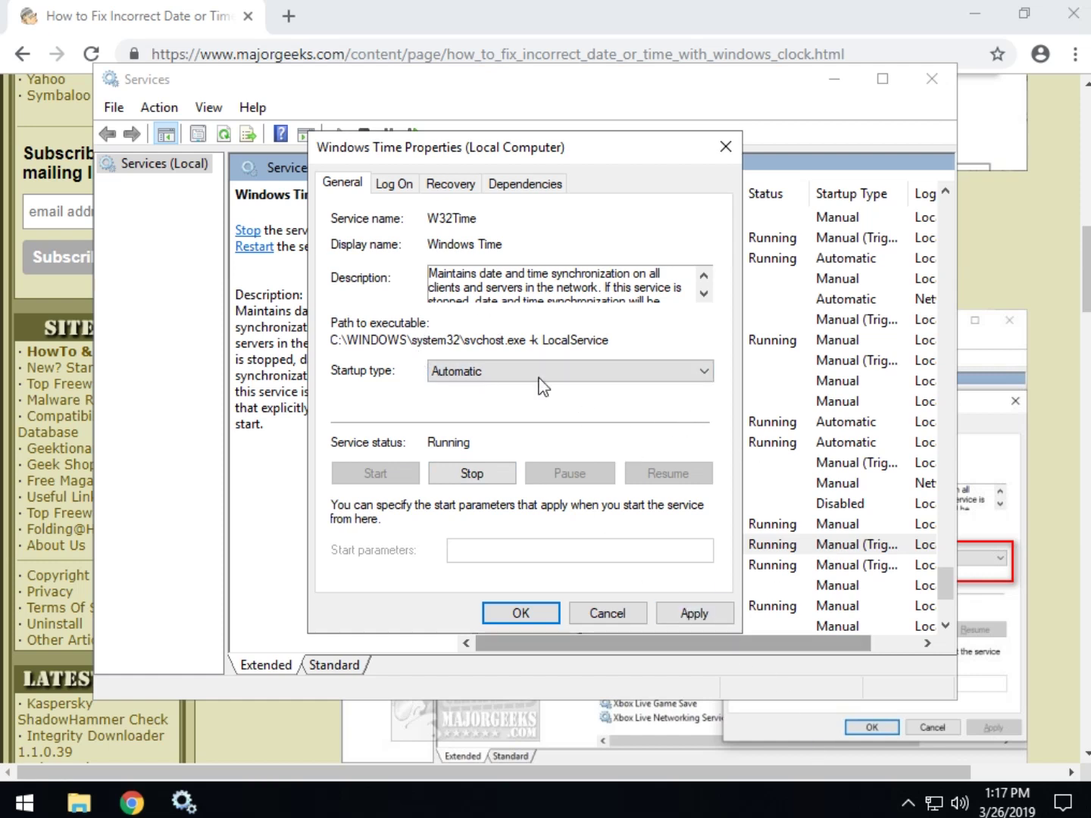
left_click(695, 613)
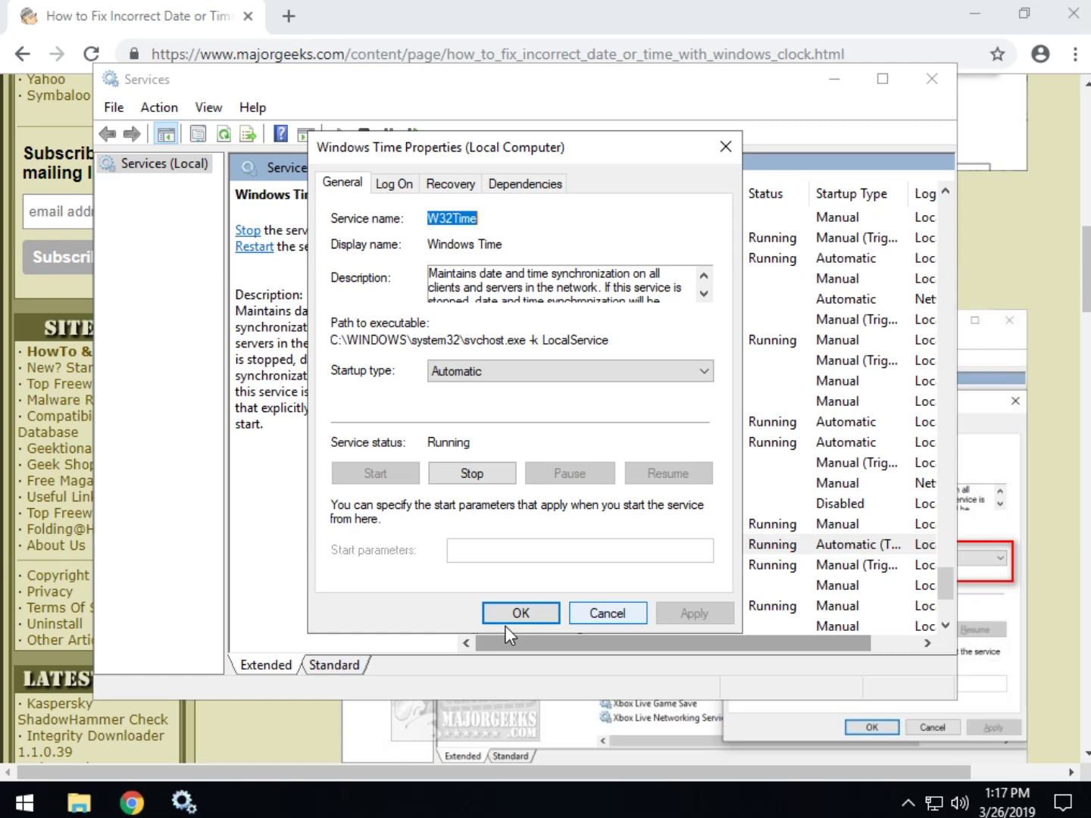
left_click(522, 613)
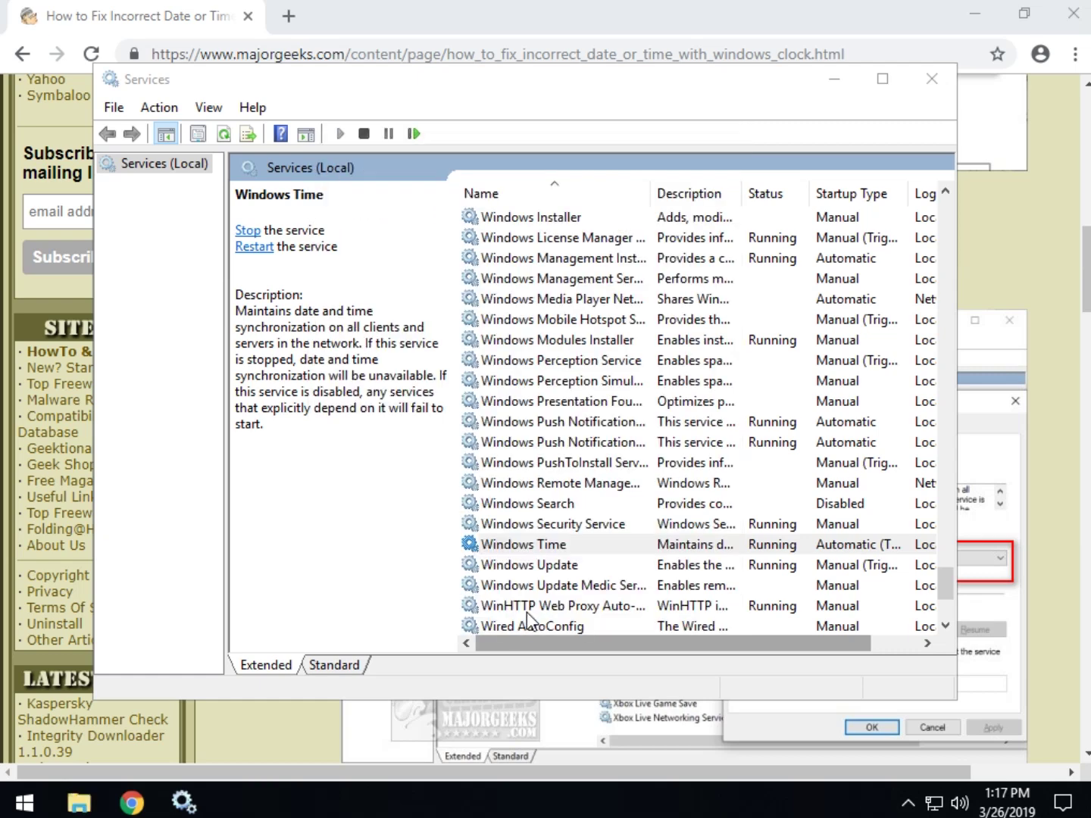
- Close Services and scroll the guide to its Re-Register Windows Time step
left_click(932, 78)
scroll(510, 491, "down", 4)
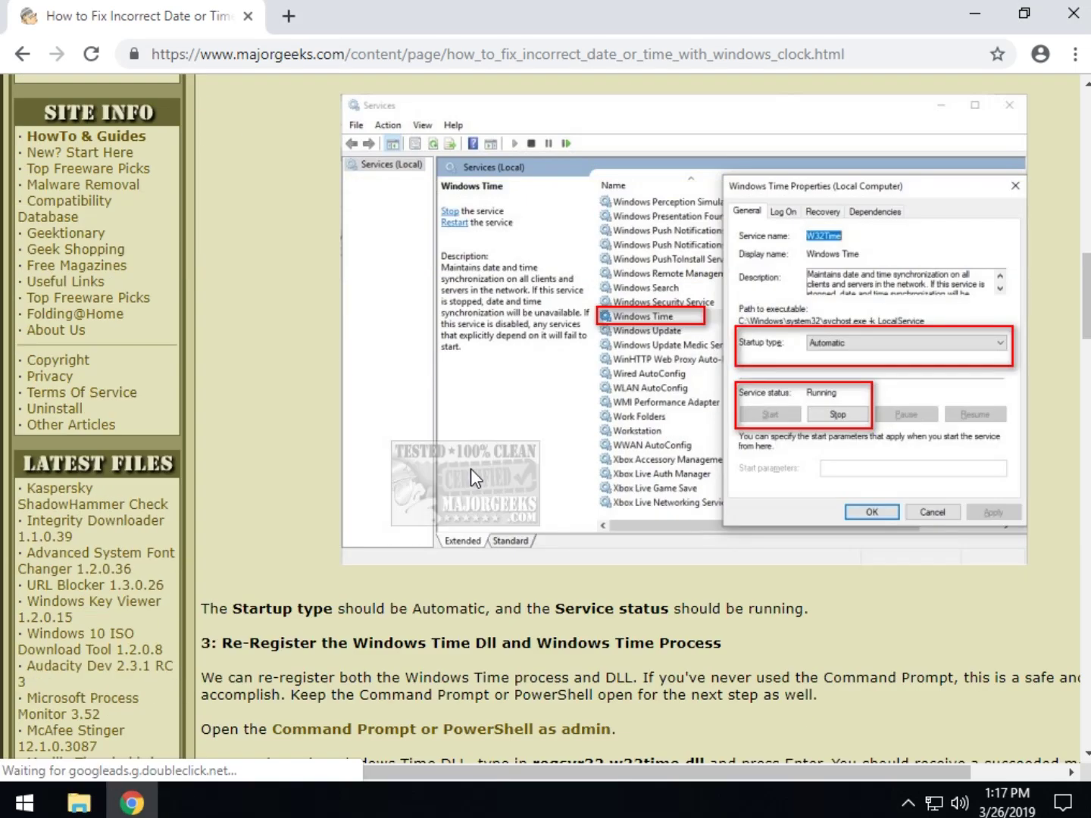
scroll(432, 425, "down", 1)
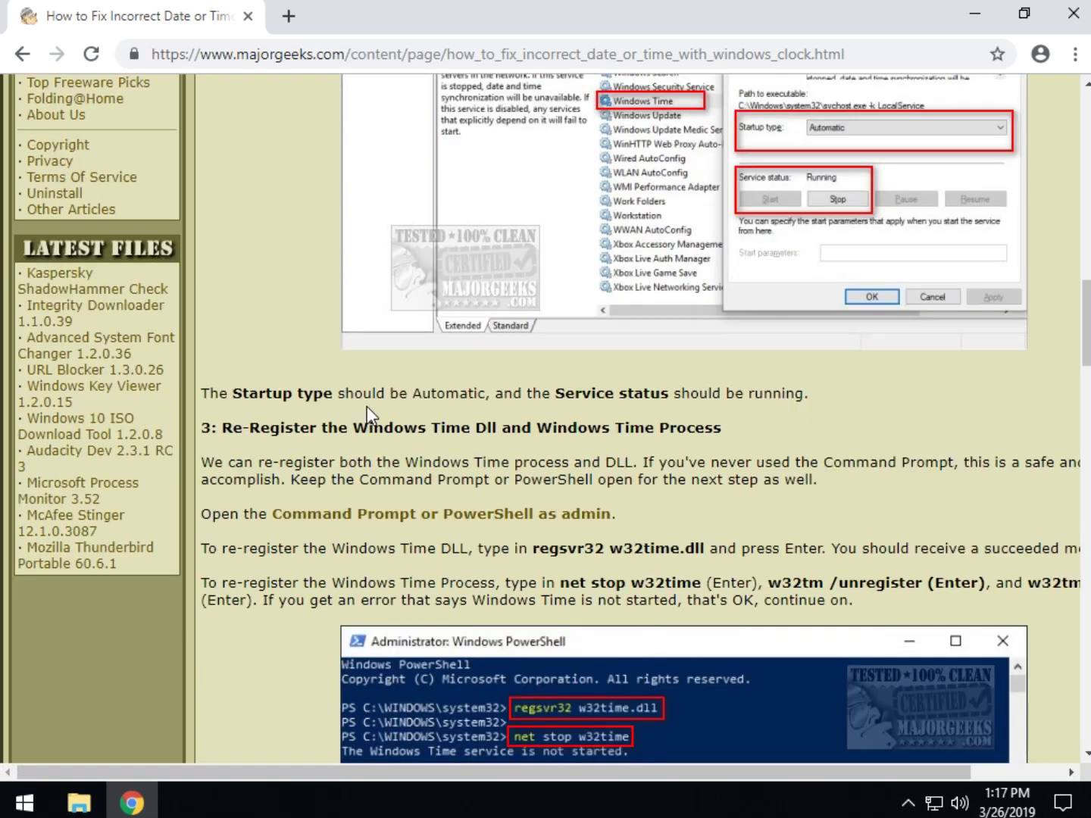
scroll(379, 413, "down", 1)
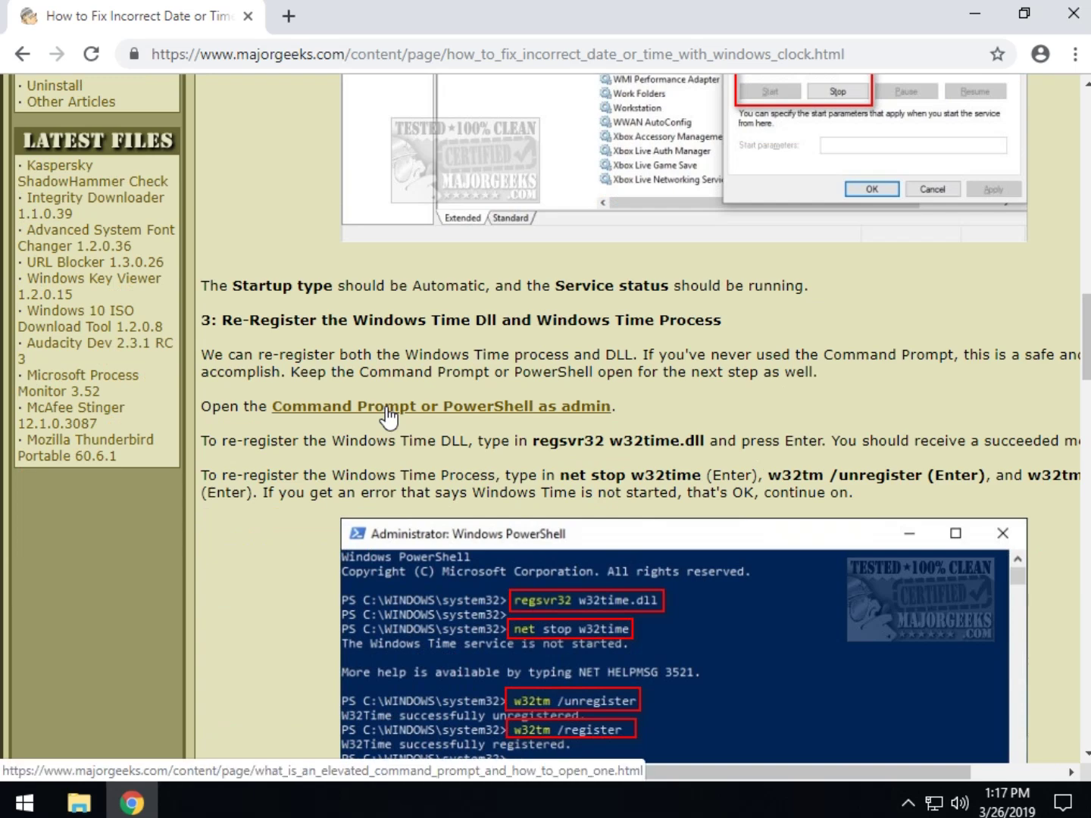
scroll(389, 417, "down", 1)
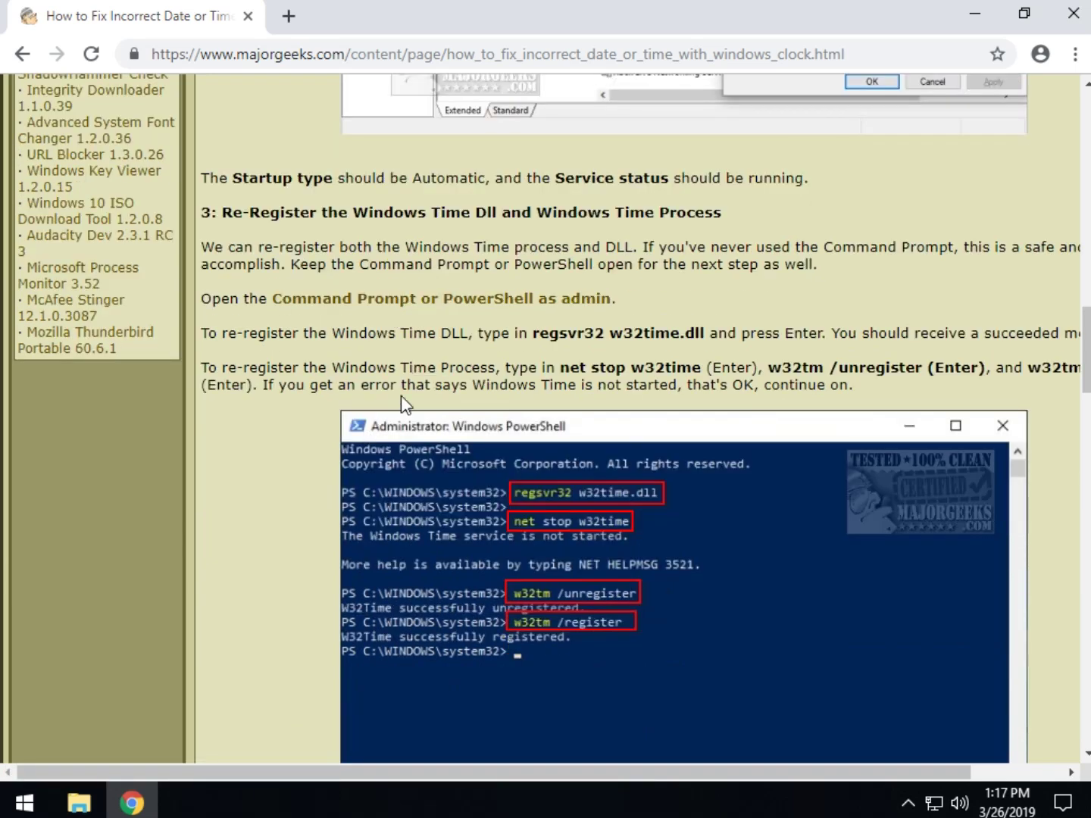
scroll(813, 249, "down", 1)
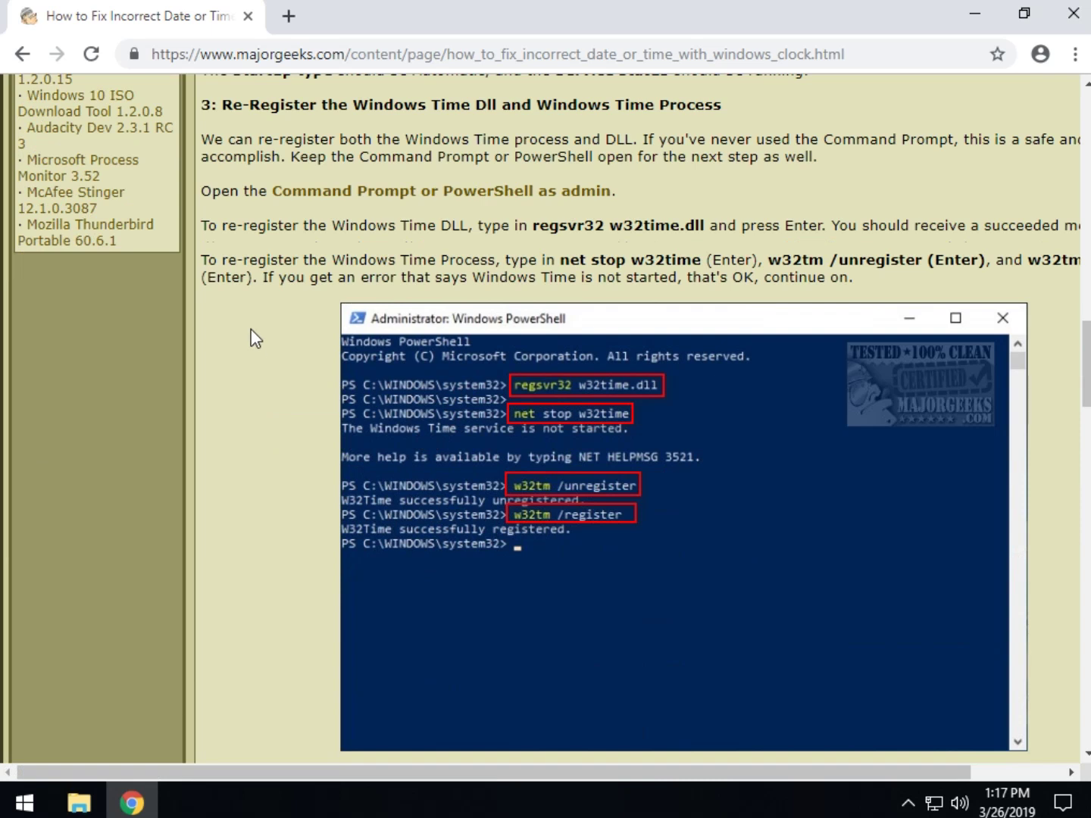
- Open Windows PowerShell (Admin) from the Win+X menu and approve the UAC prompt
key("super+x")
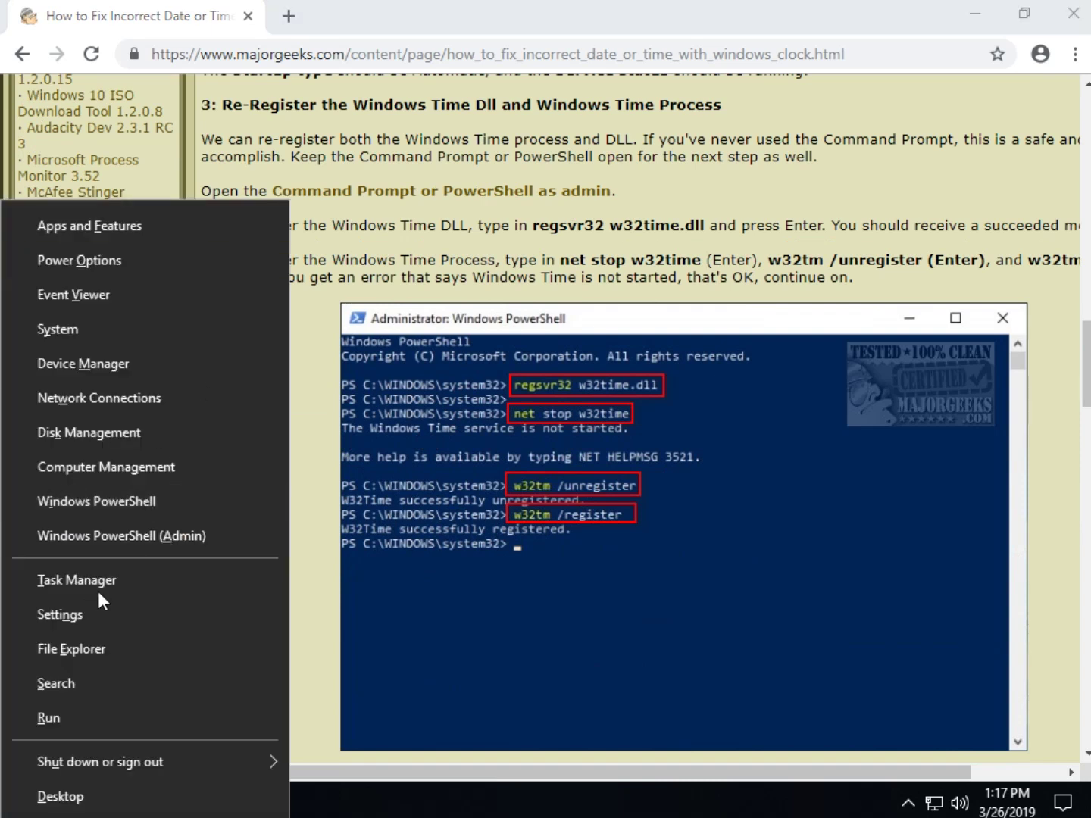
left_click(105, 535)
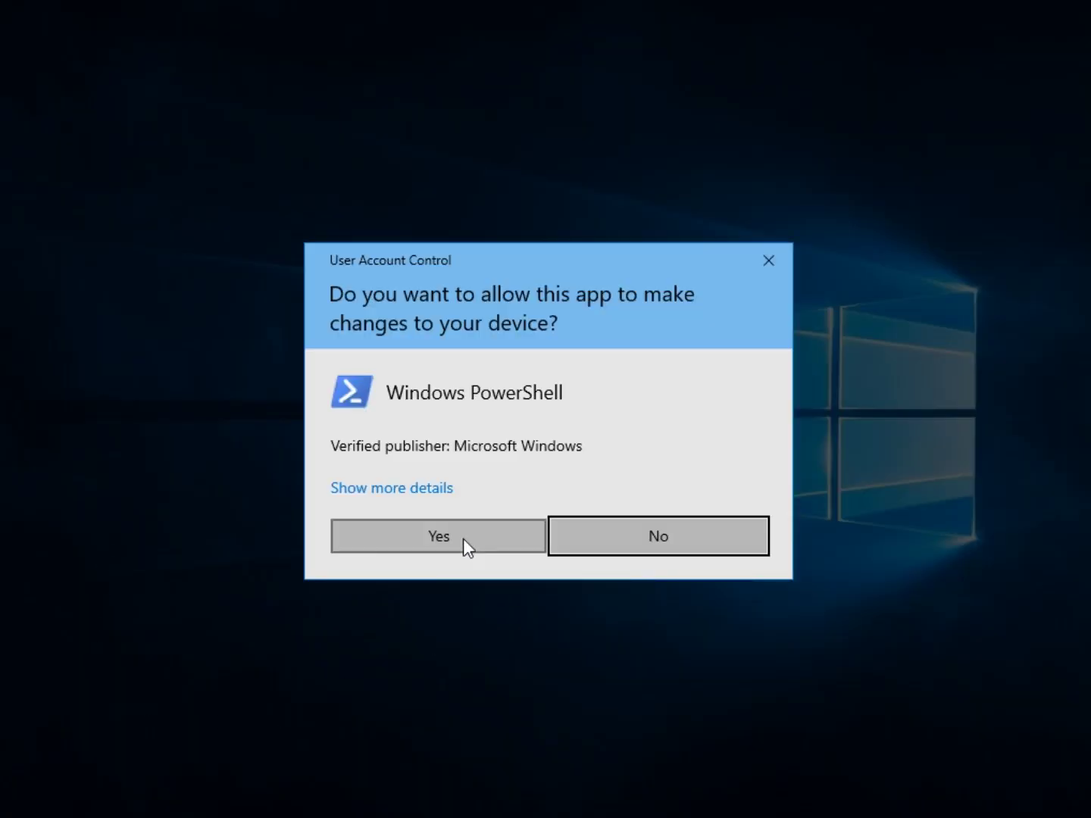
left_click(463, 538)
- Browse the Start app list, expanding and collapsing Windows Accessories and Windows Administrative Tools
left_click(24, 801)
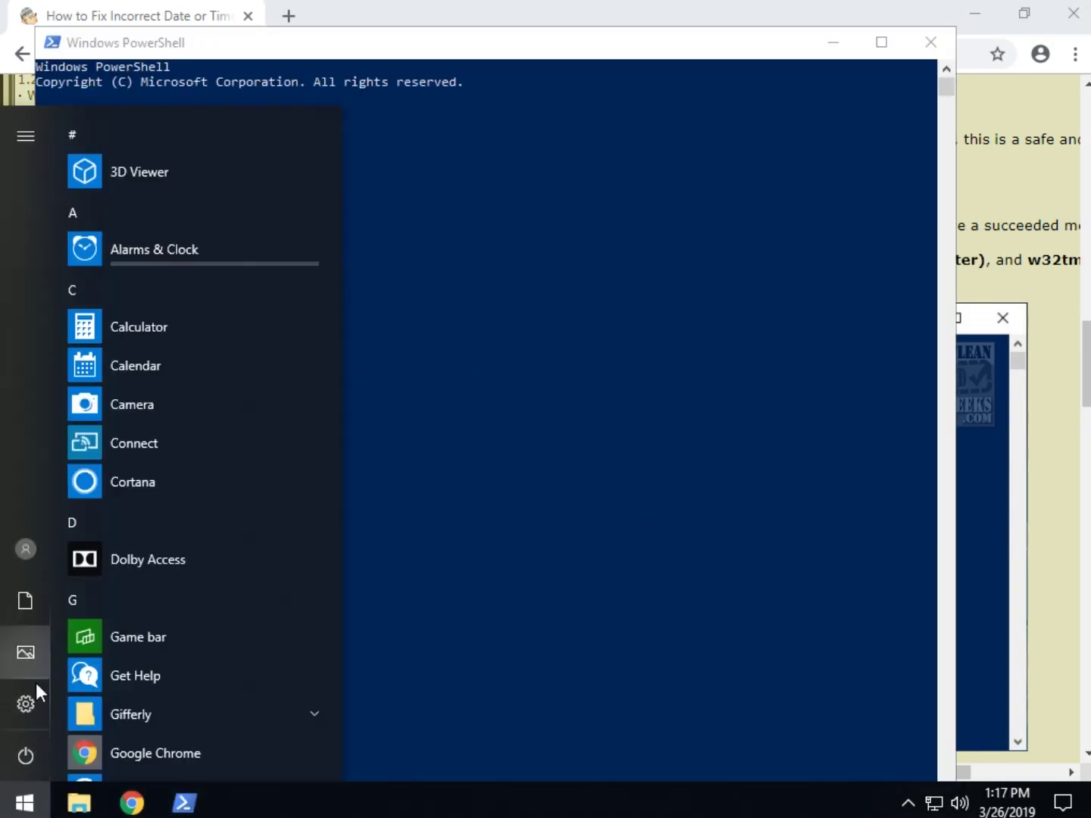
scroll(221, 599, "down", 15)
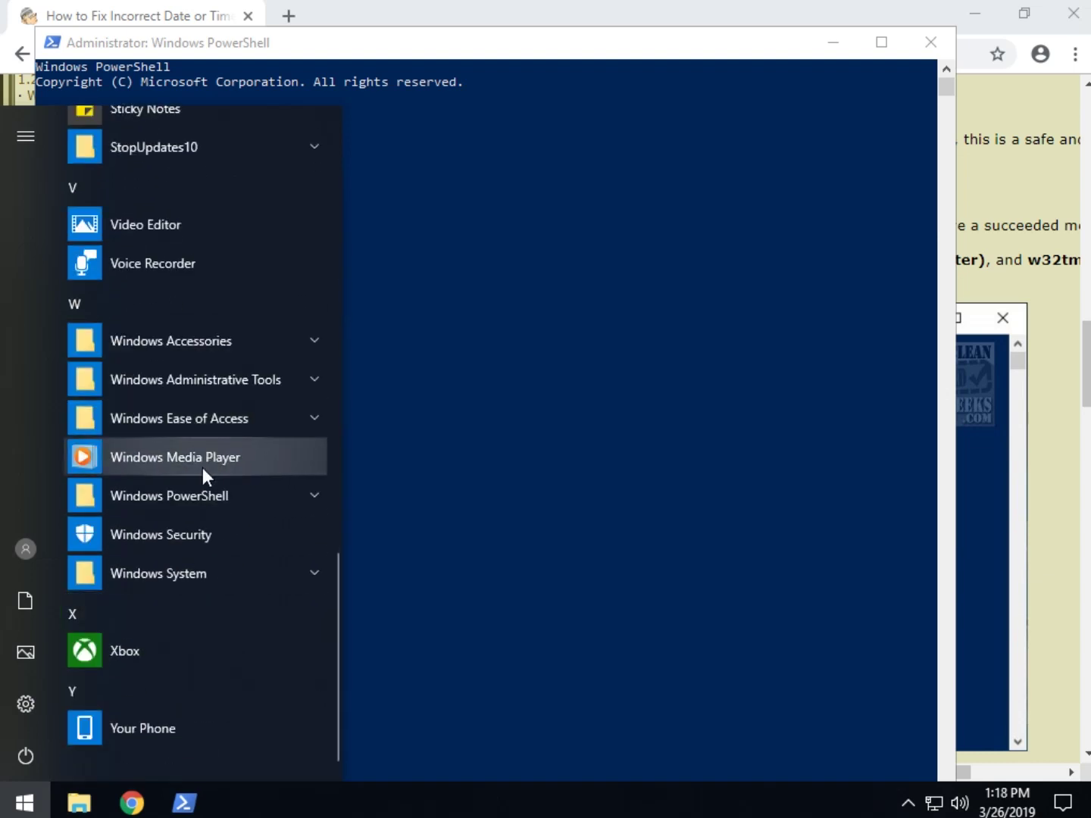
left_click(218, 345)
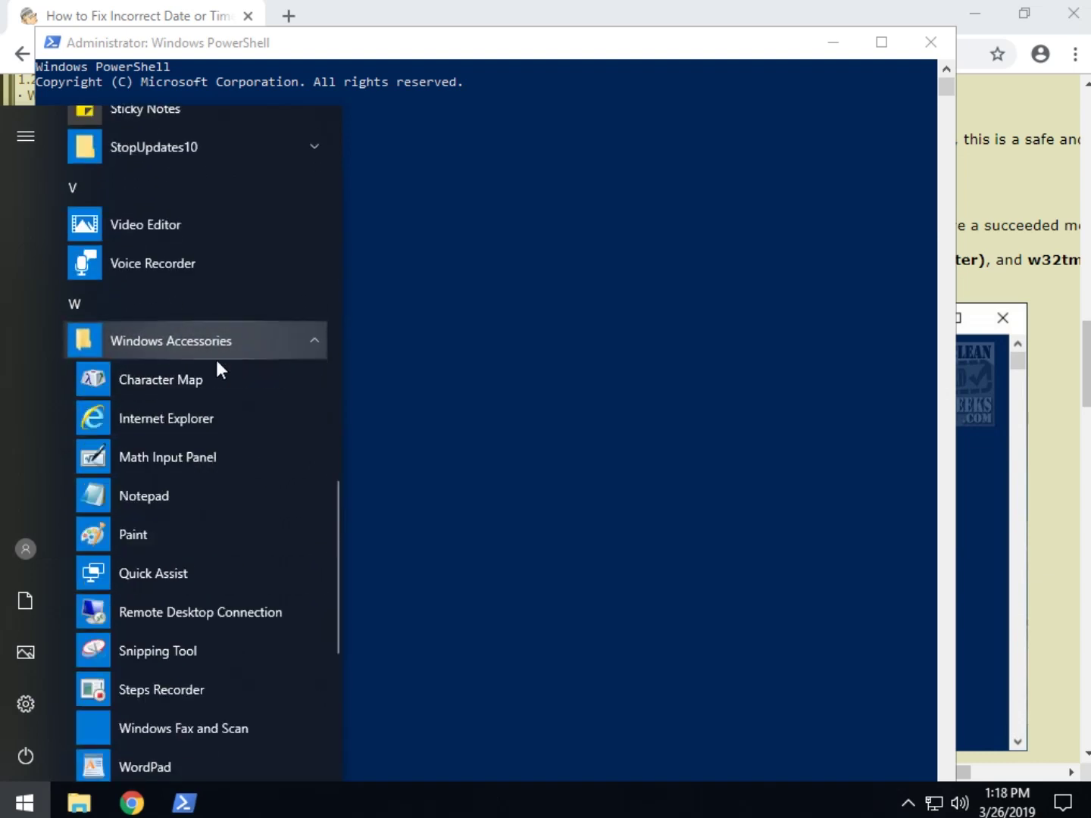
left_click(223, 342)
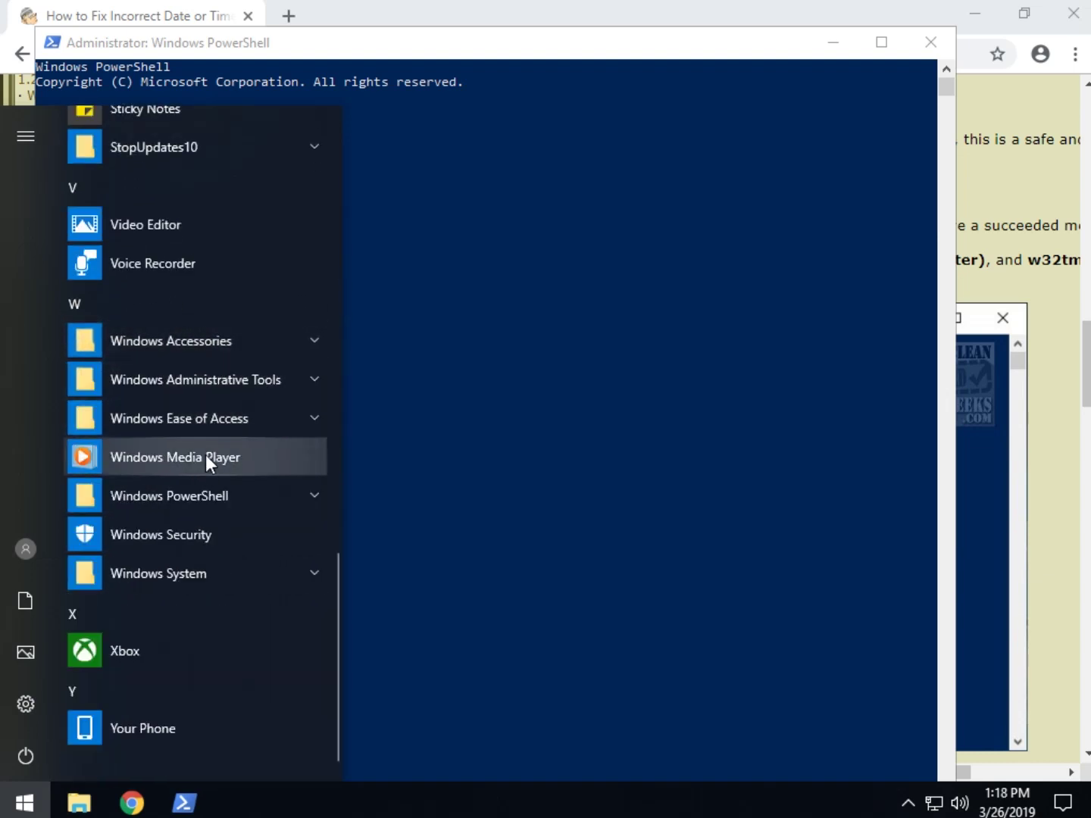
left_click(217, 389)
scroll(186, 470, "down", 1)
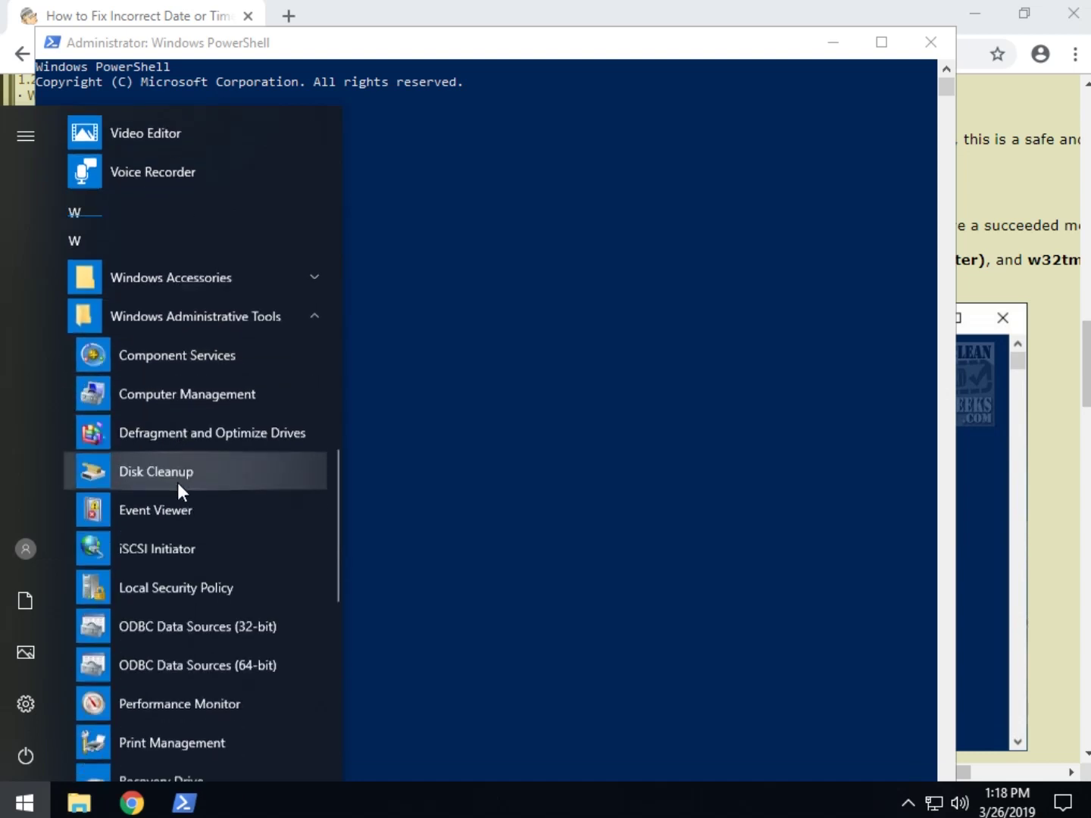
scroll(179, 483, "down", 5)
scroll(178, 483, "up", 5)
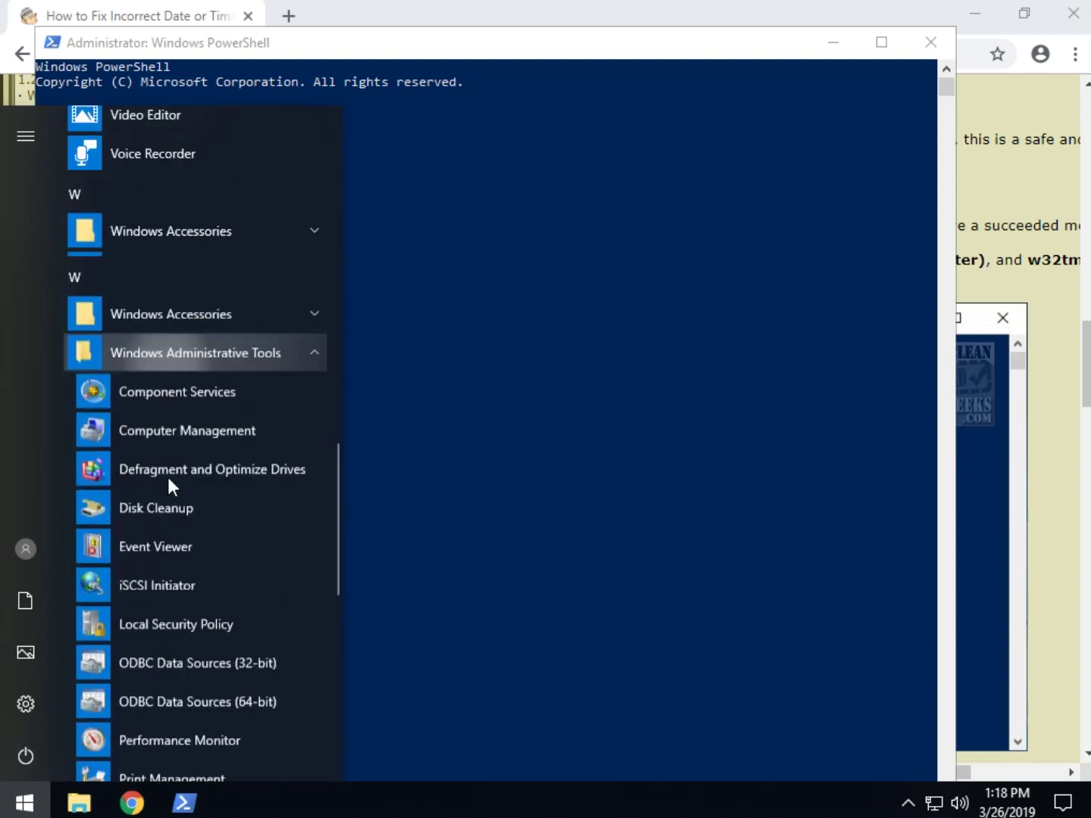
scroll(167, 478, "down", 5)
scroll(155, 447, "up", 7)
scroll(144, 493, "down", 2)
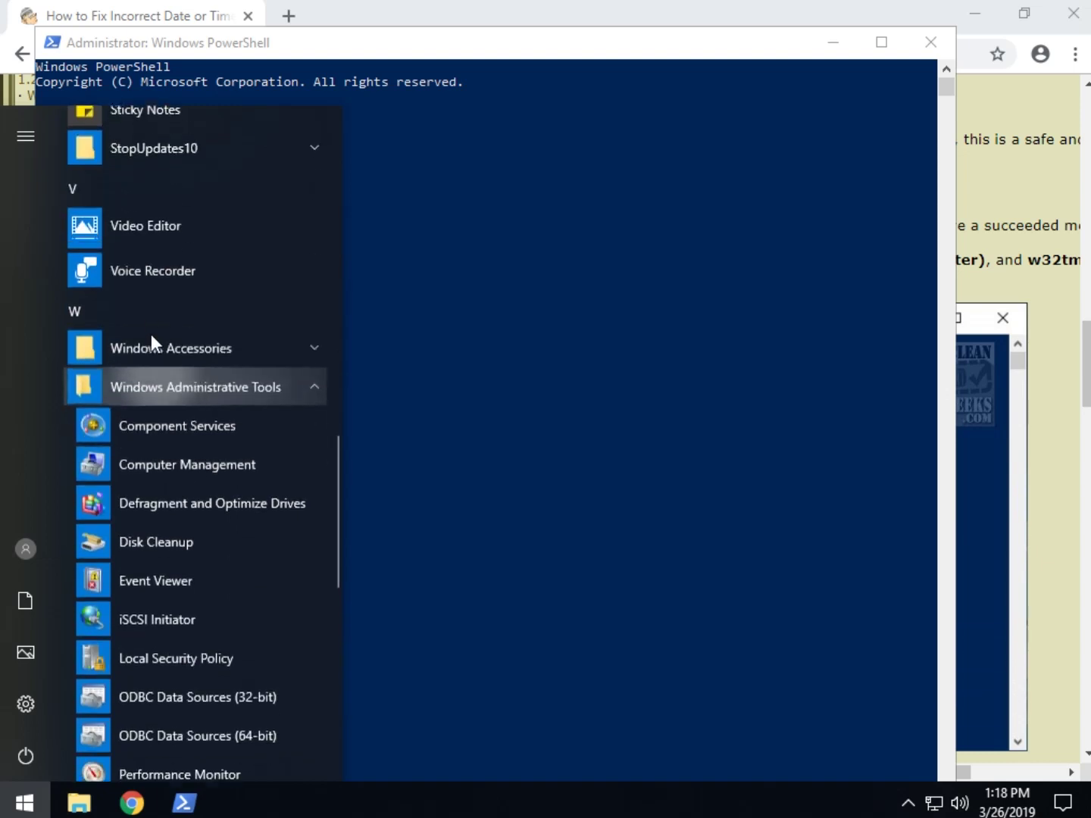
left_click(172, 380)
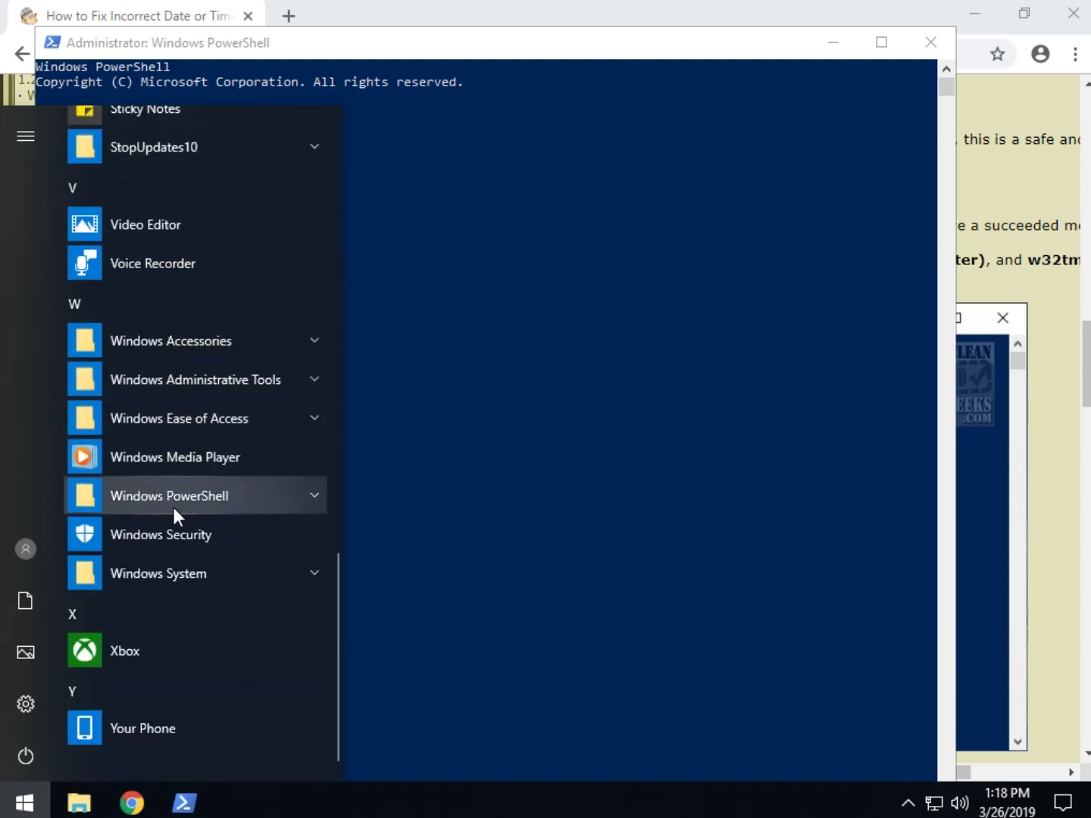
- Expand Windows System, view Command Prompt's options, then dismiss the menu
left_click(186, 574)
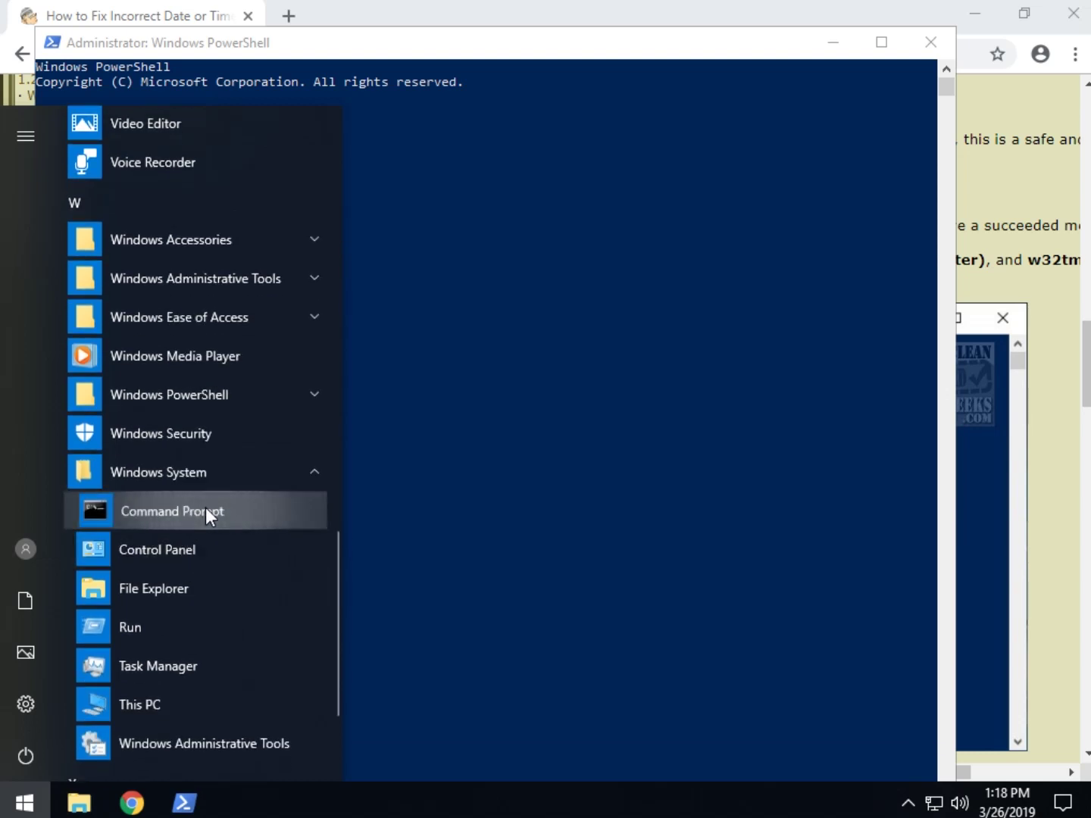
right_click(205, 508)
mouse_move(351, 579)
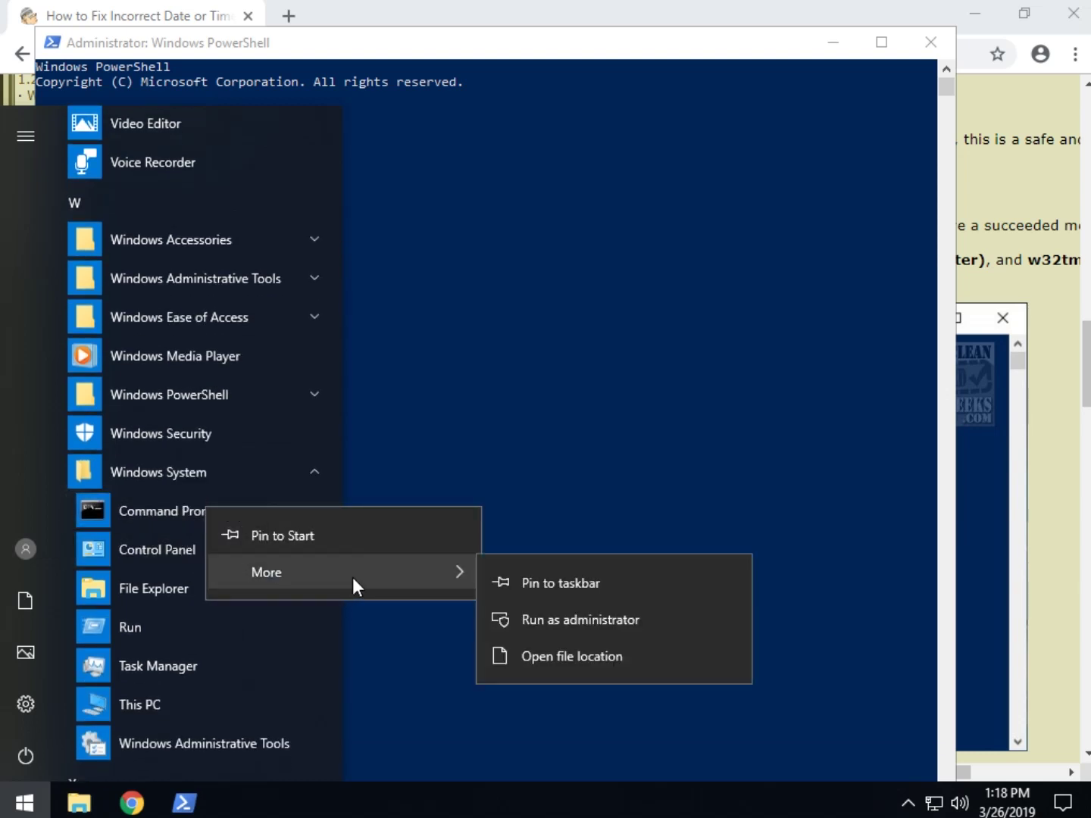
left_click(576, 494)
- Resize PowerShell beside the guide and copy the regsvr32 w32time.dll command
left_click(509, 333)
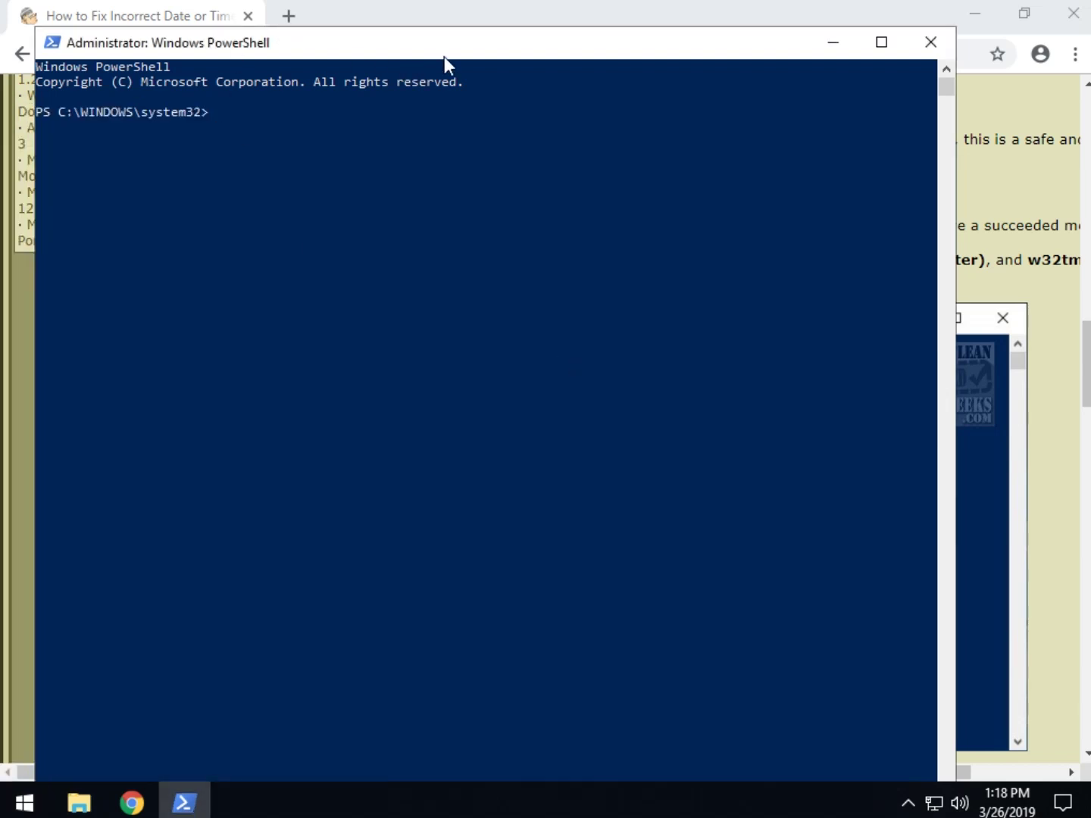
left_click_drag(480, 27, 564, 61)
left_click(1058, 546)
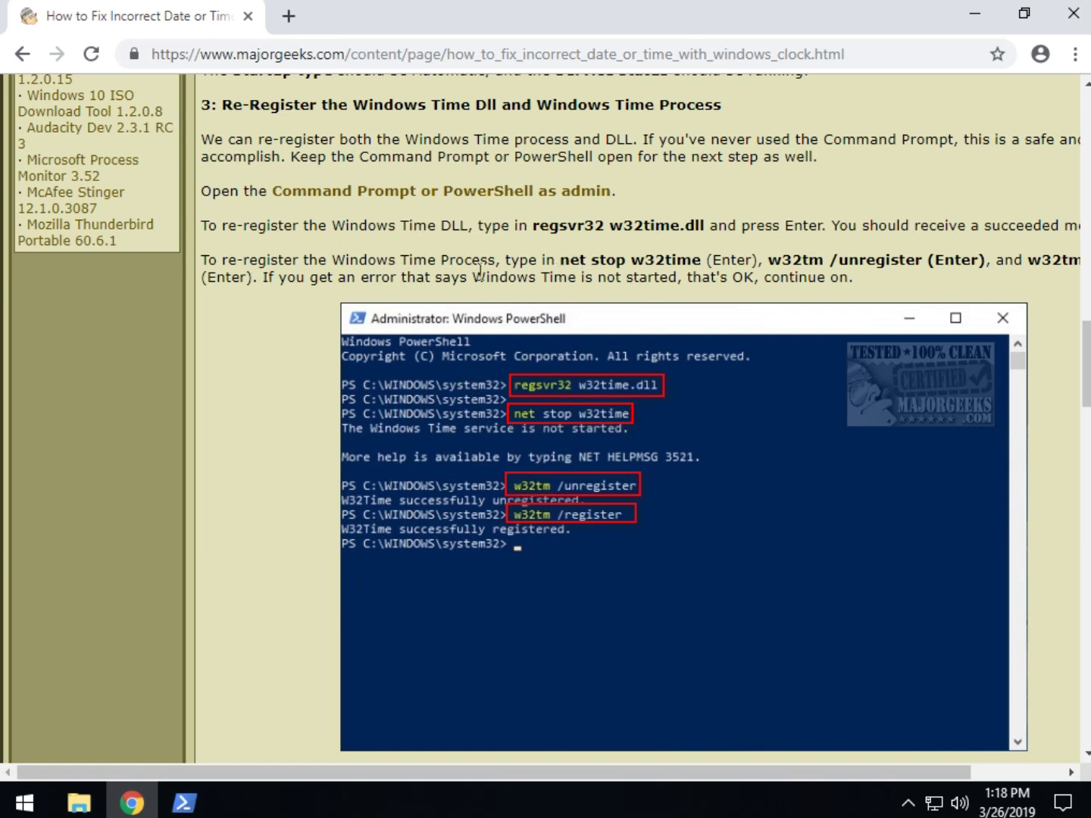
left_click_drag(530, 225, 663, 227)
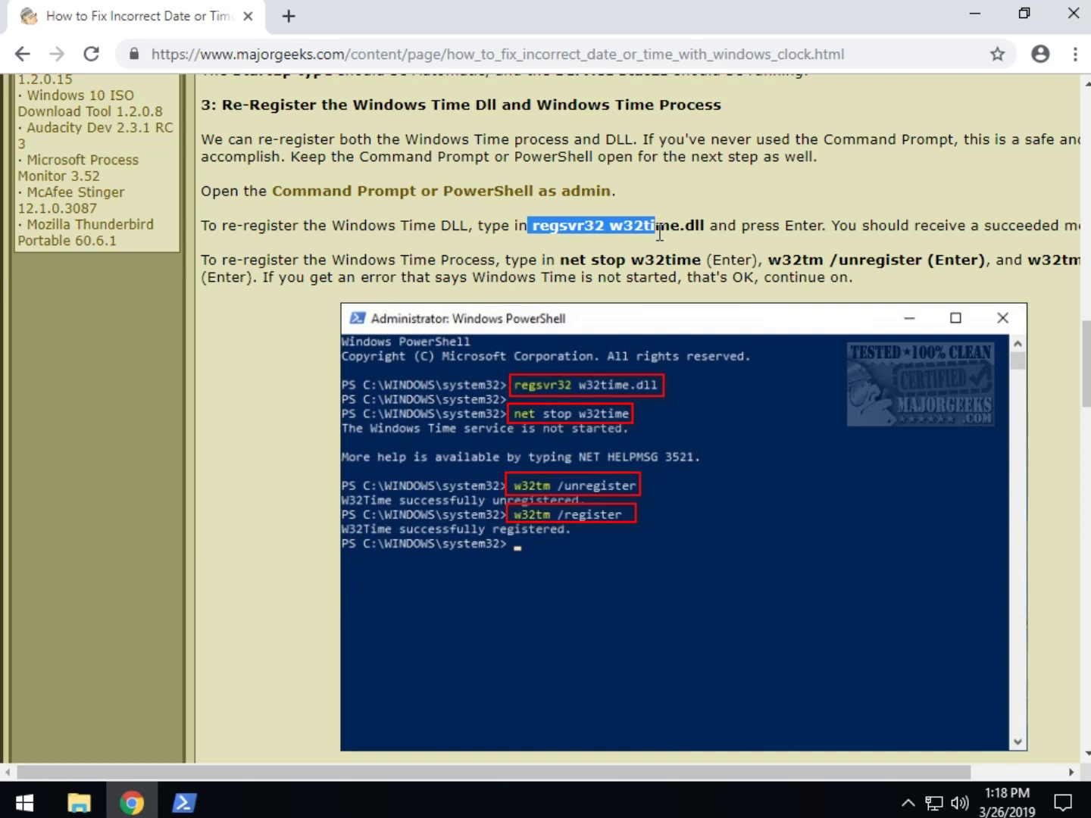
left_click(589, 216)
left_click_drag(534, 226, 703, 226)
right_click(705, 227)
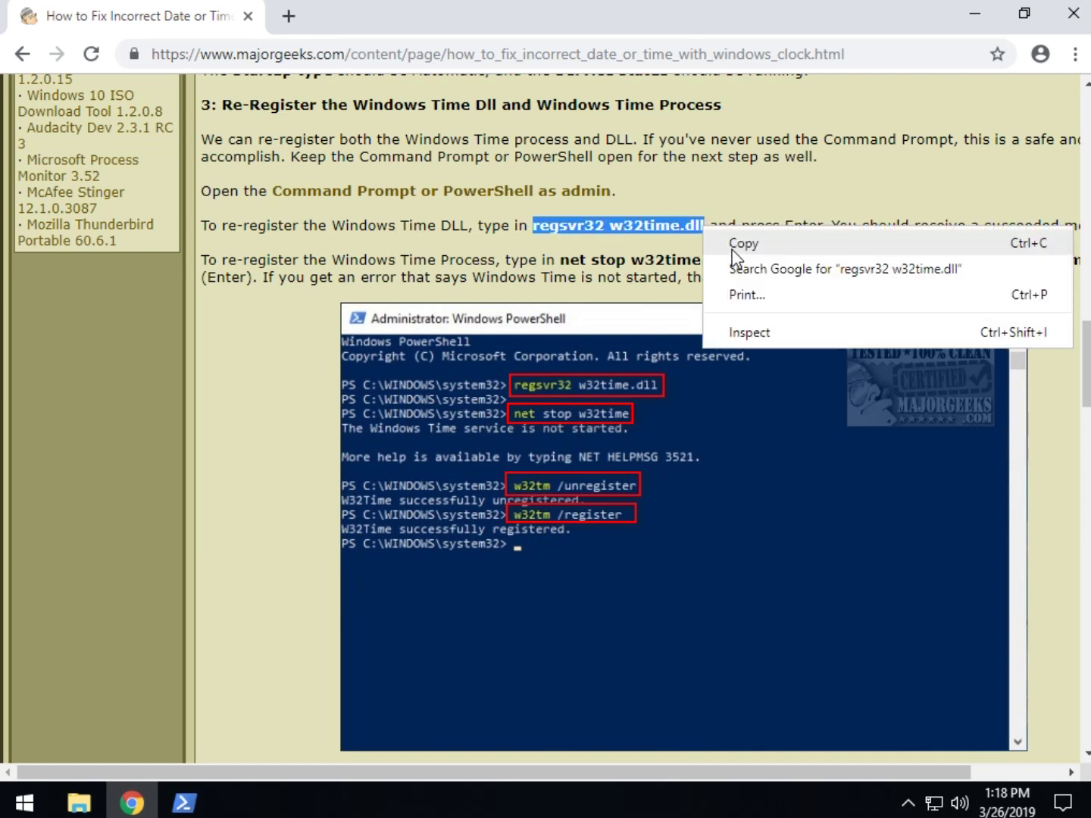
left_click(733, 252)
- Run regsvr32 w32time.dll in admin PowerShell and acknowledge the success message
left_click(184, 802)
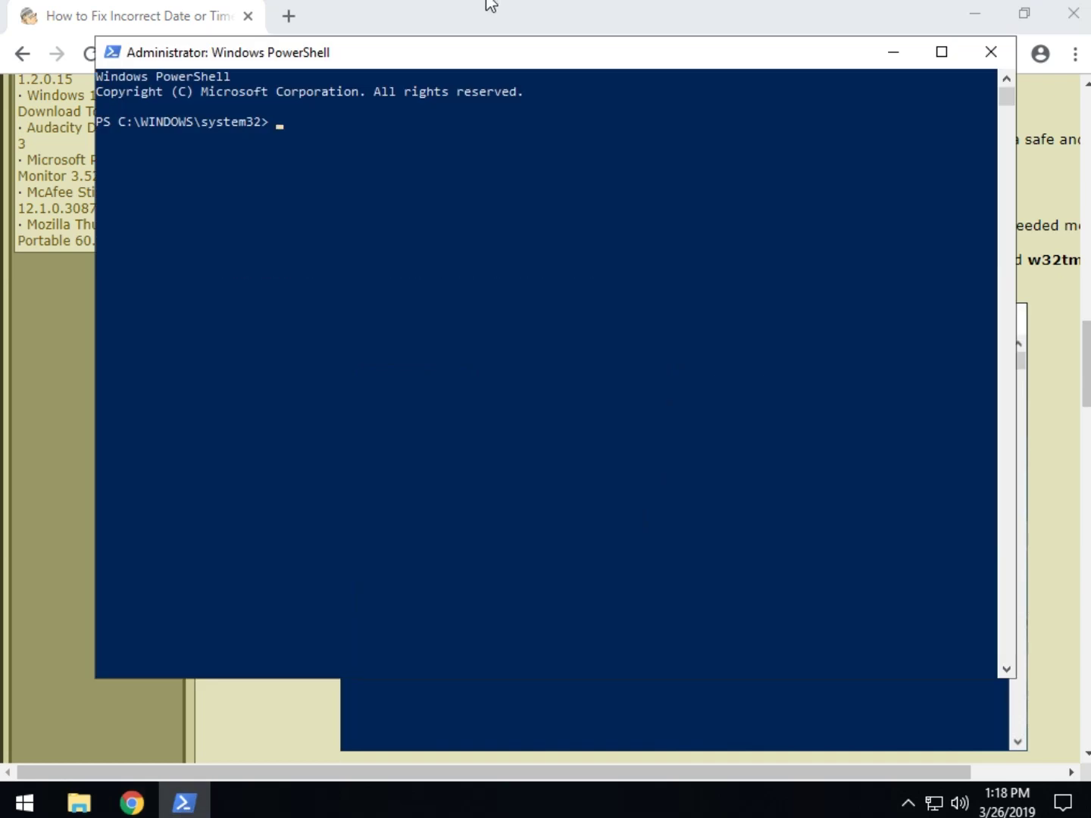
key("ctrl+v")
key("Return")
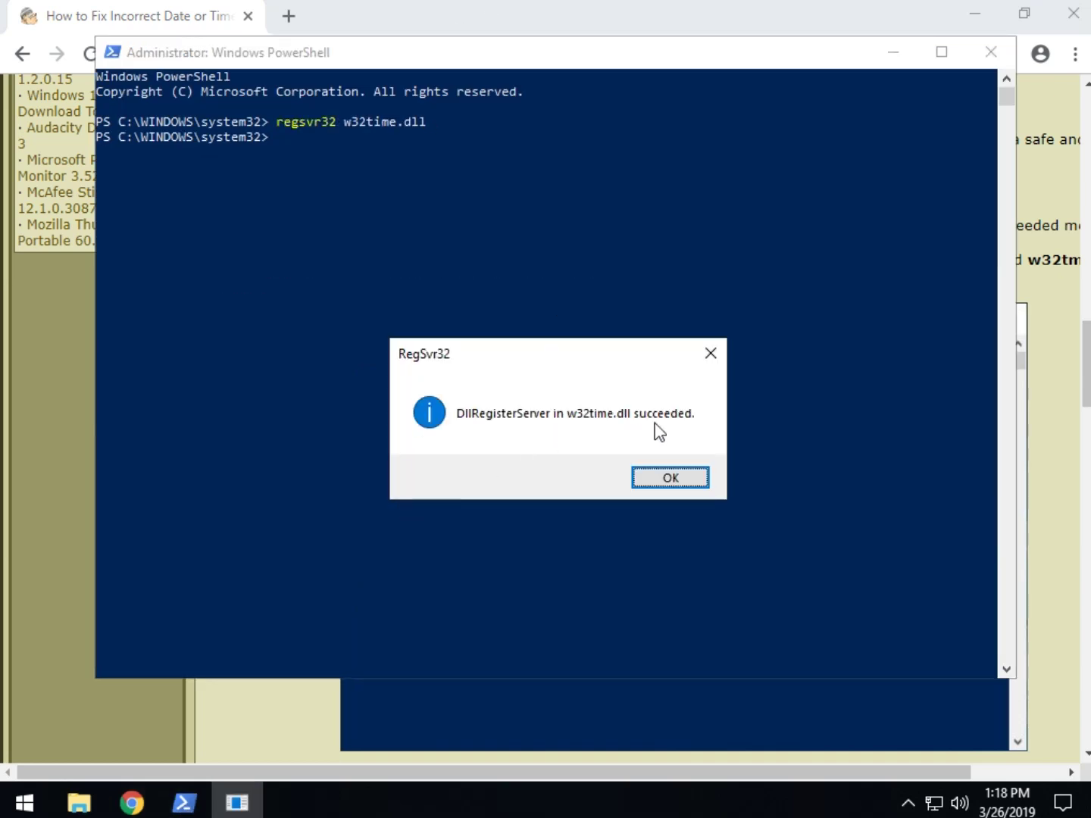
left_click(685, 480)
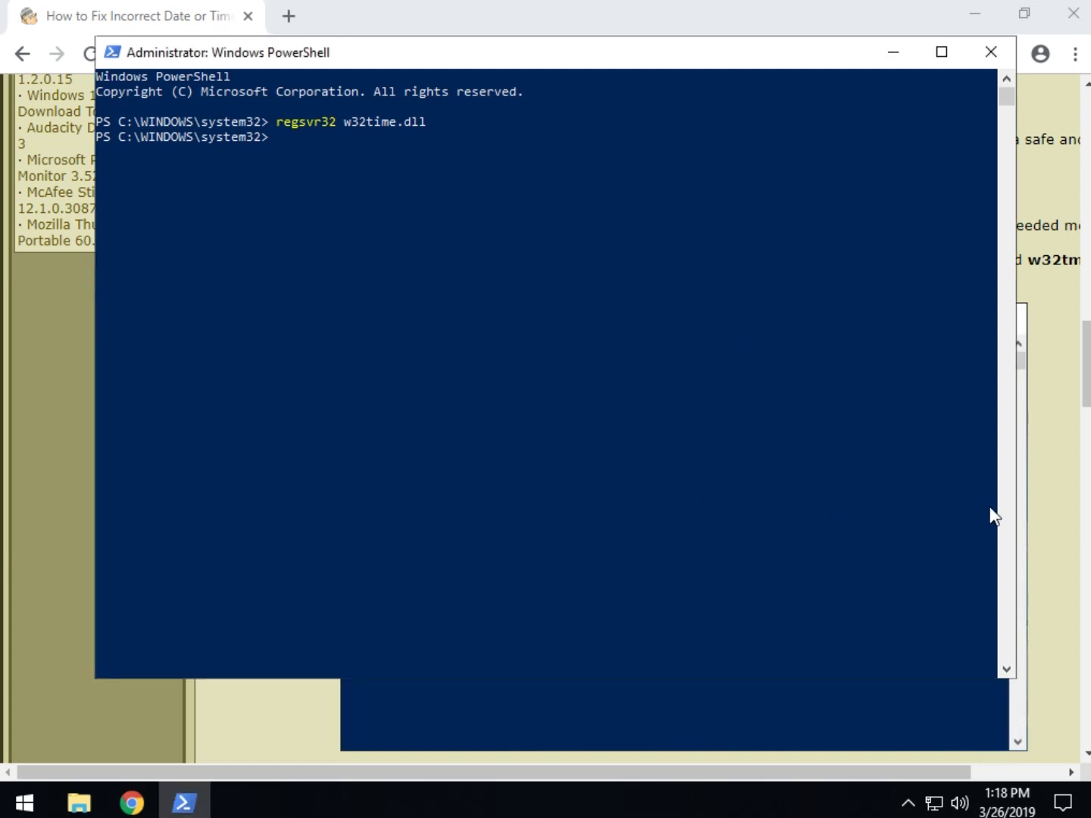
left_click(1079, 509)
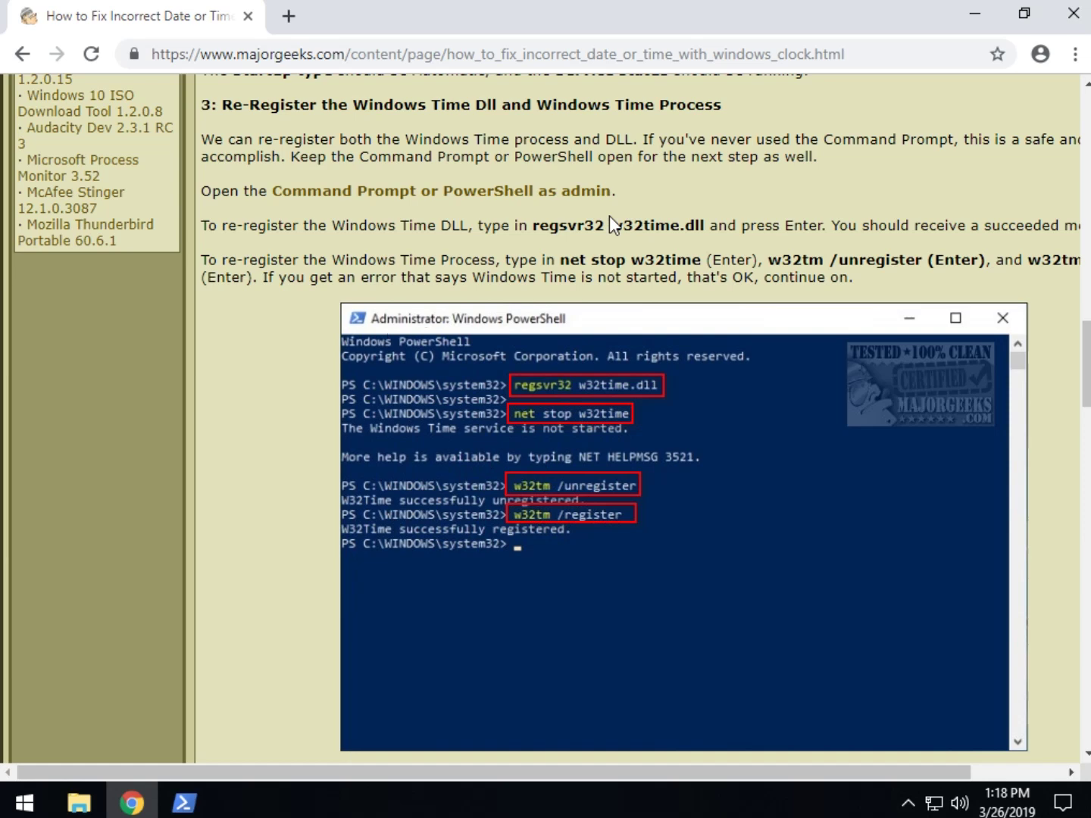
- Copy net stop w32time from the guide and run it in PowerShell
left_click_drag(297, 774, 519, 787)
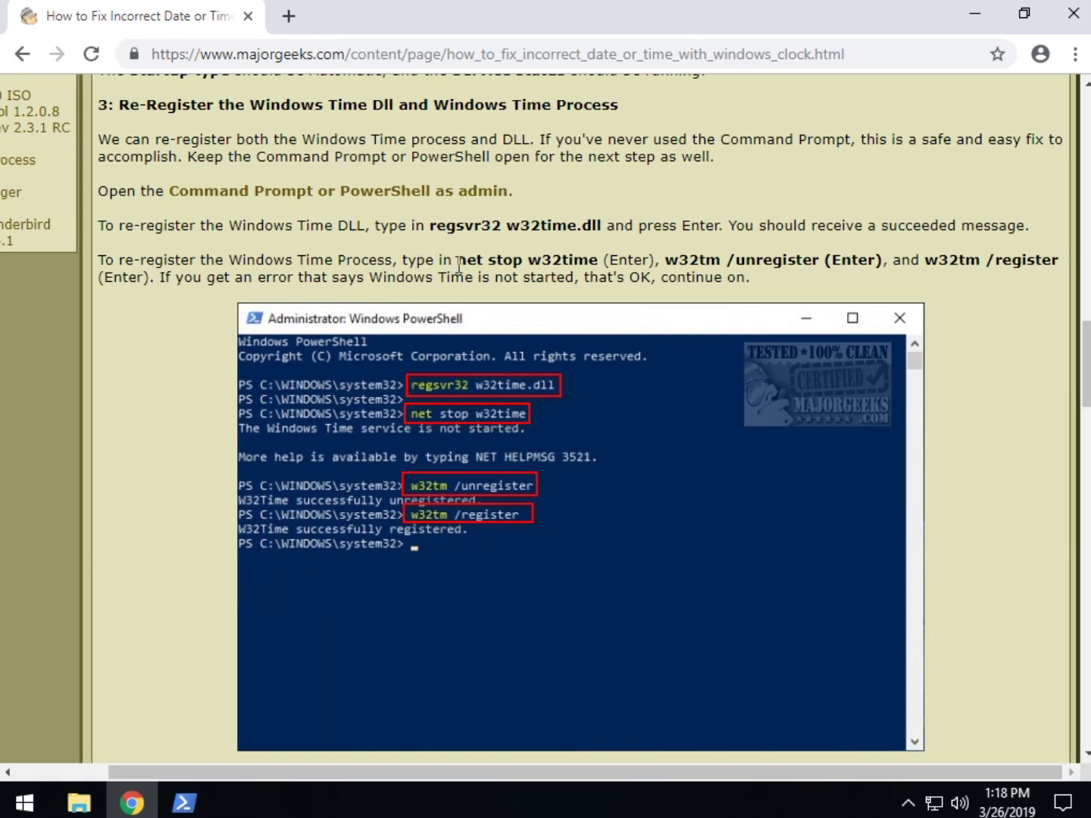
left_click_drag(461, 259, 606, 263)
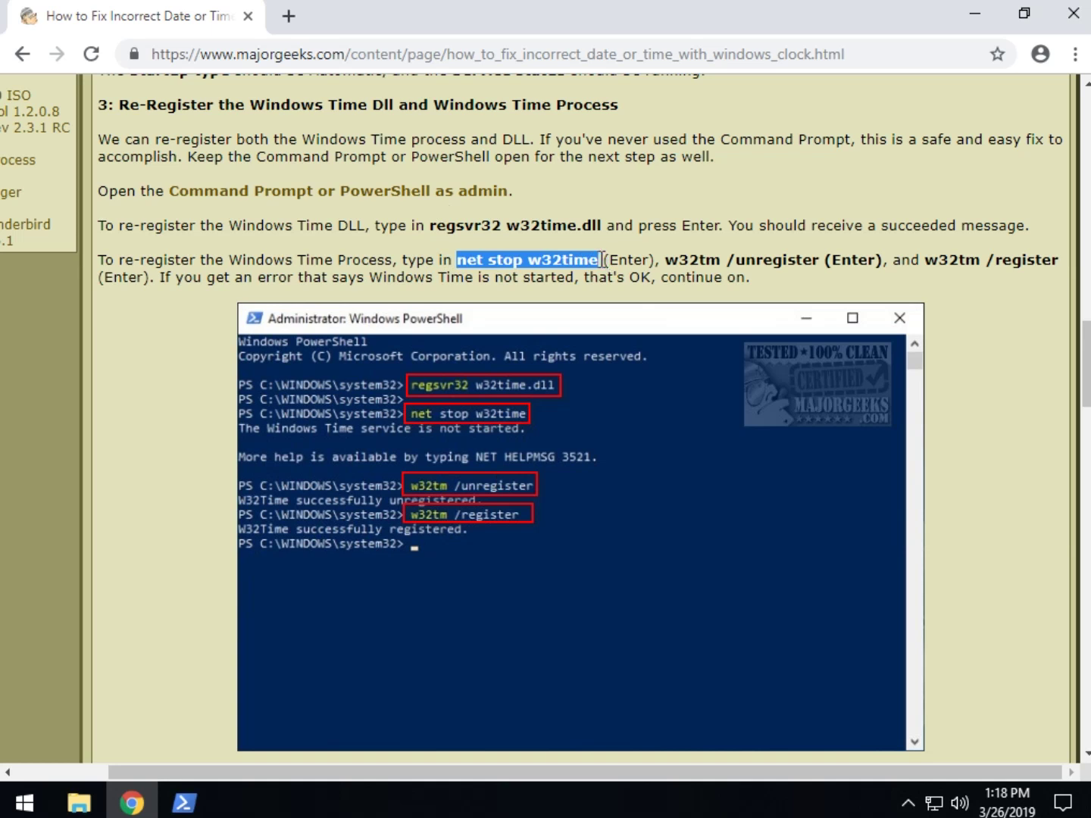
right_click(603, 259)
left_click(636, 274)
left_click(189, 808)
right_click(454, 209)
key("Return")
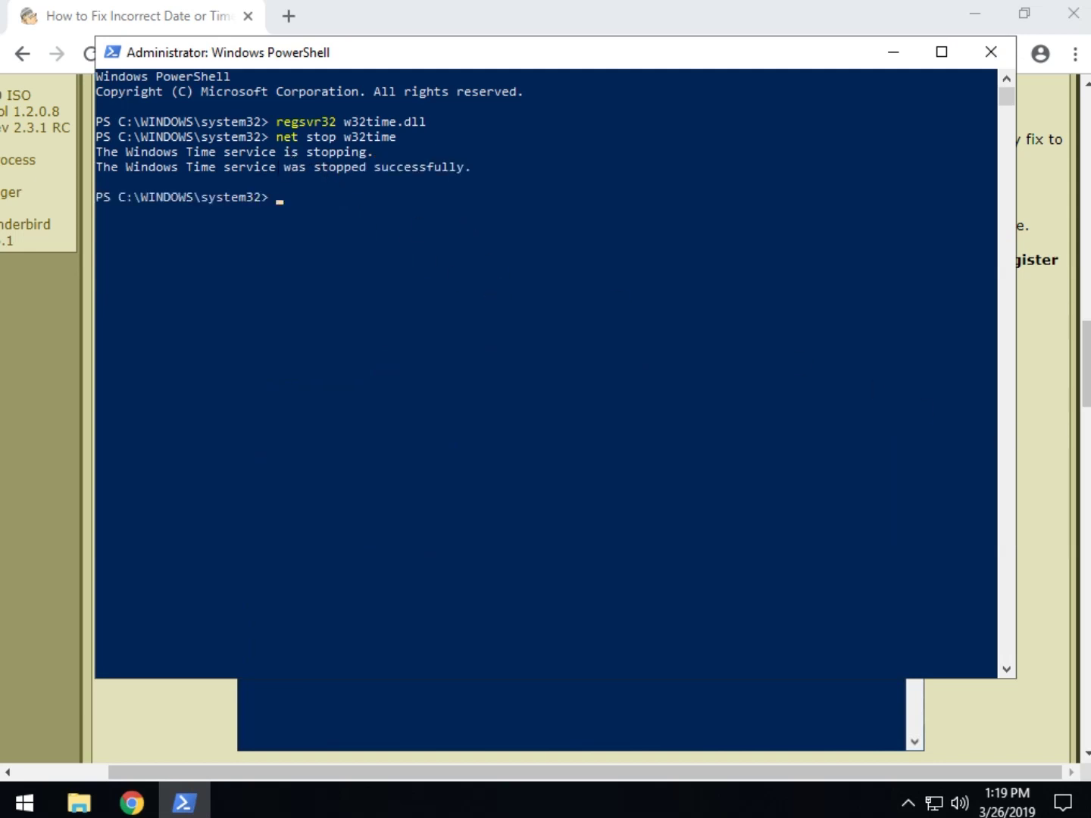
- Copy the w32tm /unregister and w32tm /register commands from the guide, then close PowerShell
left_click(1054, 414)
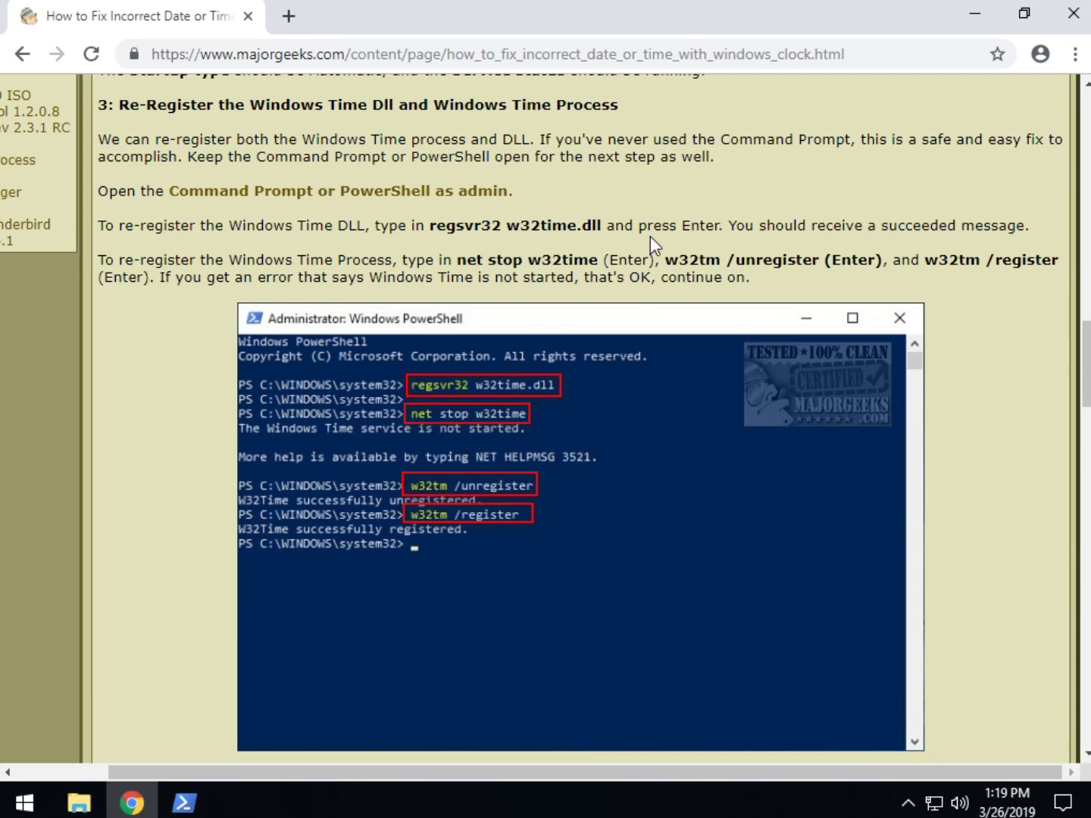
left_click_drag(664, 260, 822, 263)
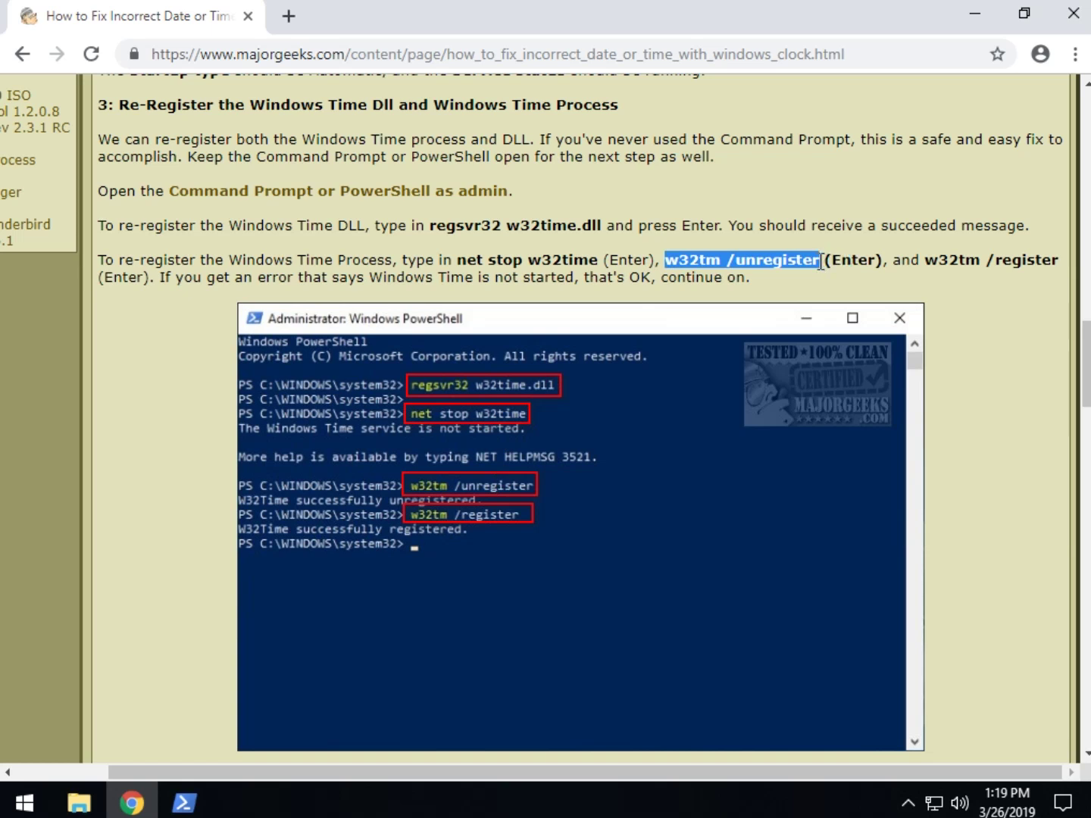
right_click(803, 250)
left_click(818, 265)
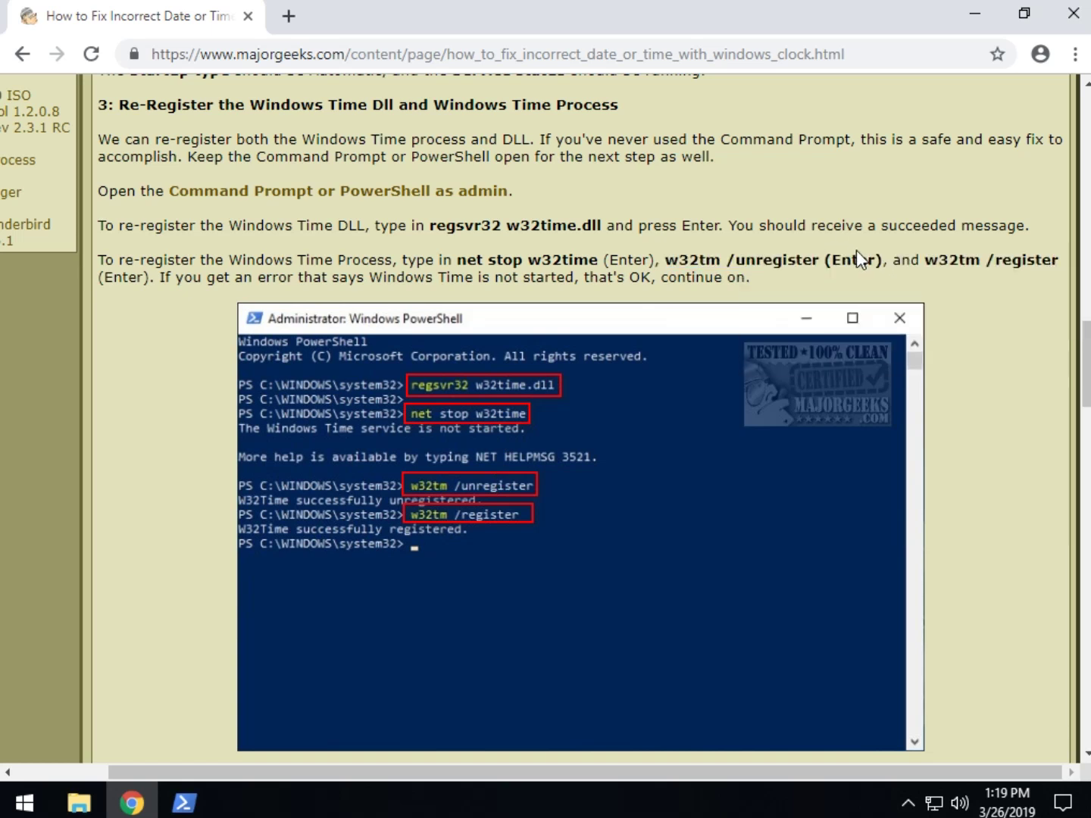
left_click_drag(923, 261, 1061, 261)
right_click(1061, 262)
left_click(184, 802)
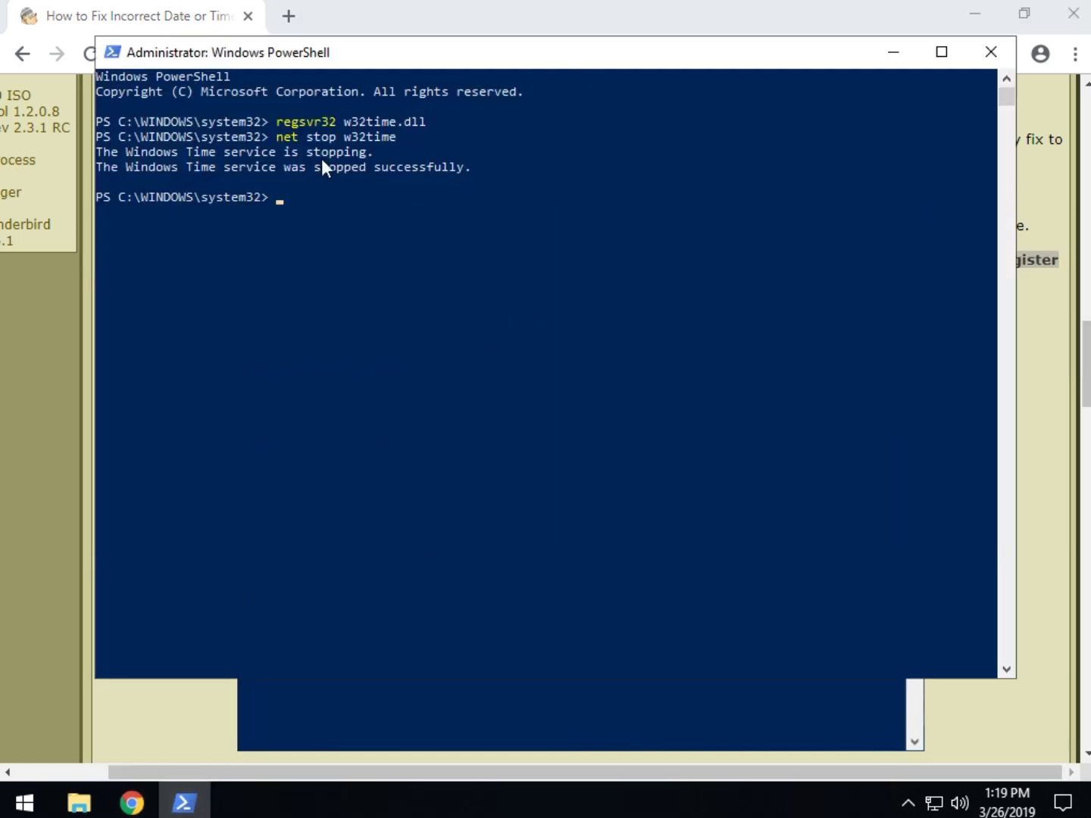
left_click(271, 225)
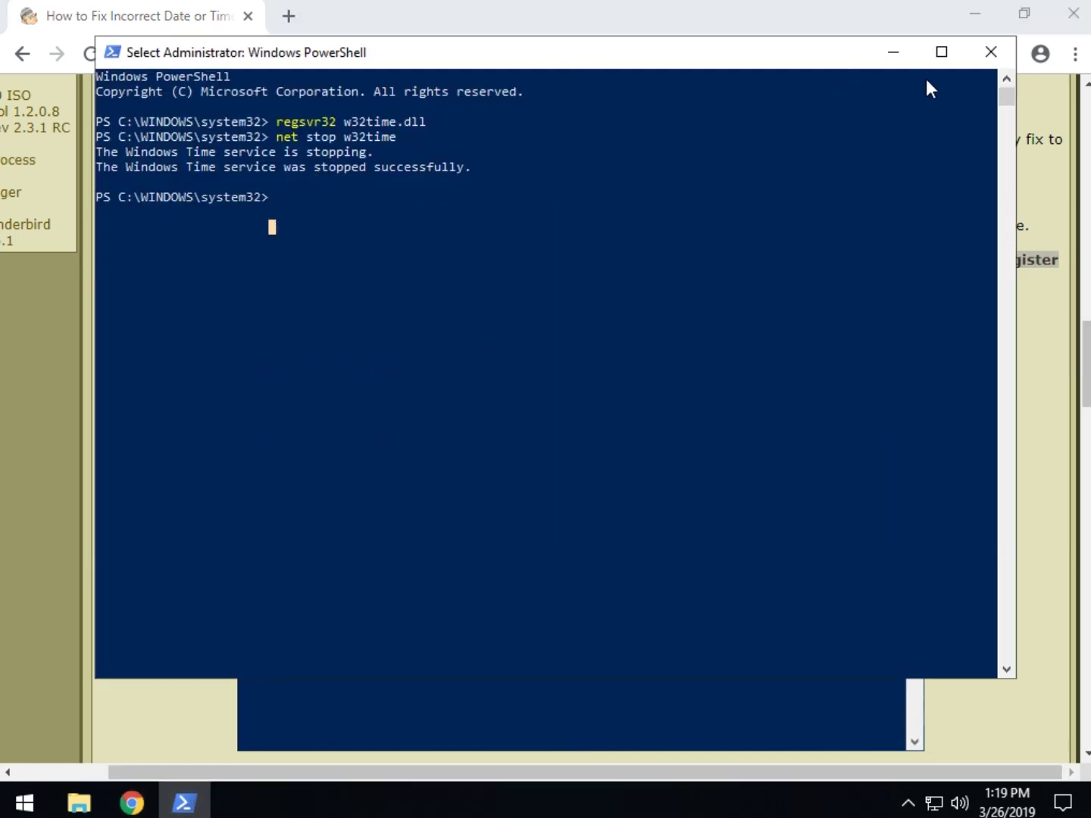
left_click(992, 51)
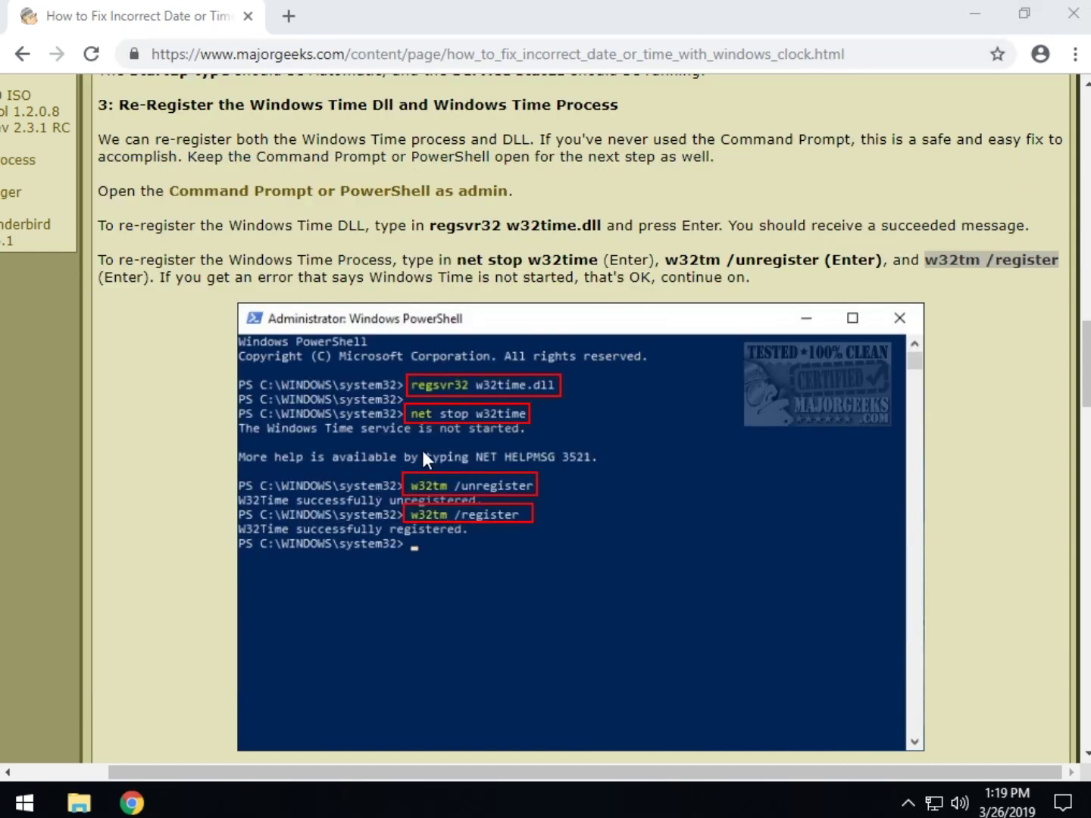
- Scroll to step 4 and open a new administrator PowerShell window, shrinking it
scroll(454, 423, "down", 4)
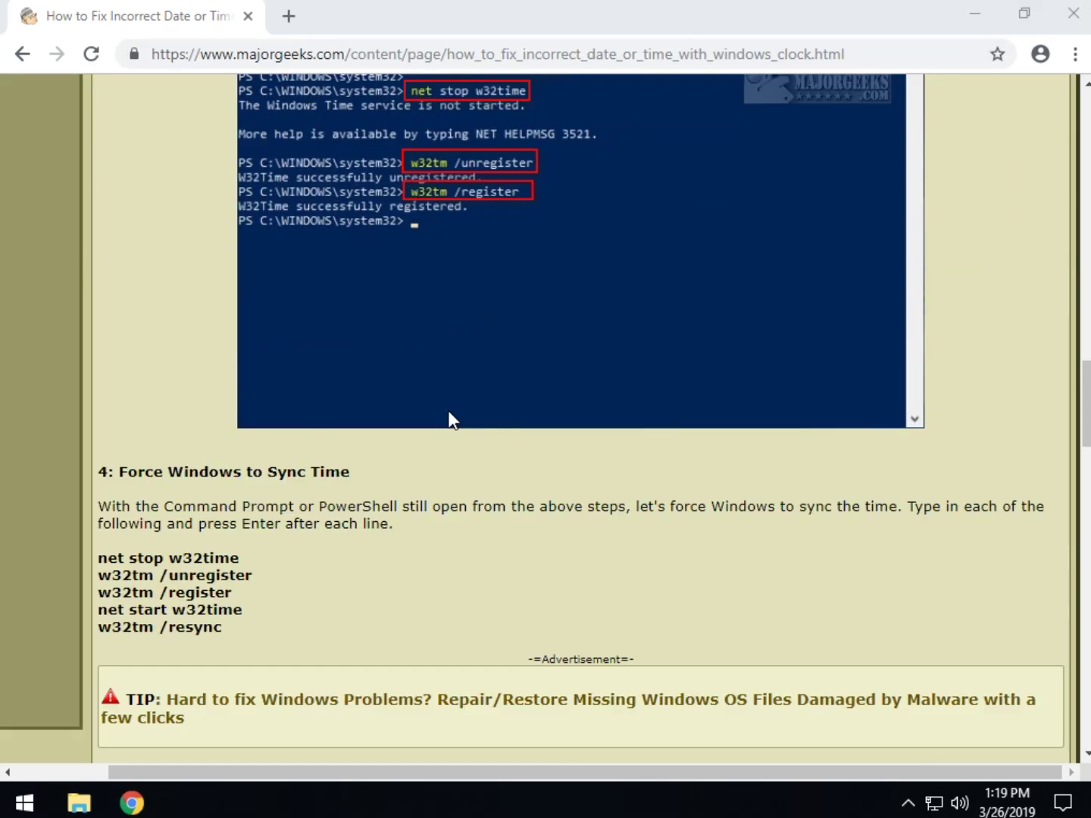
scroll(447, 412, "down", 1)
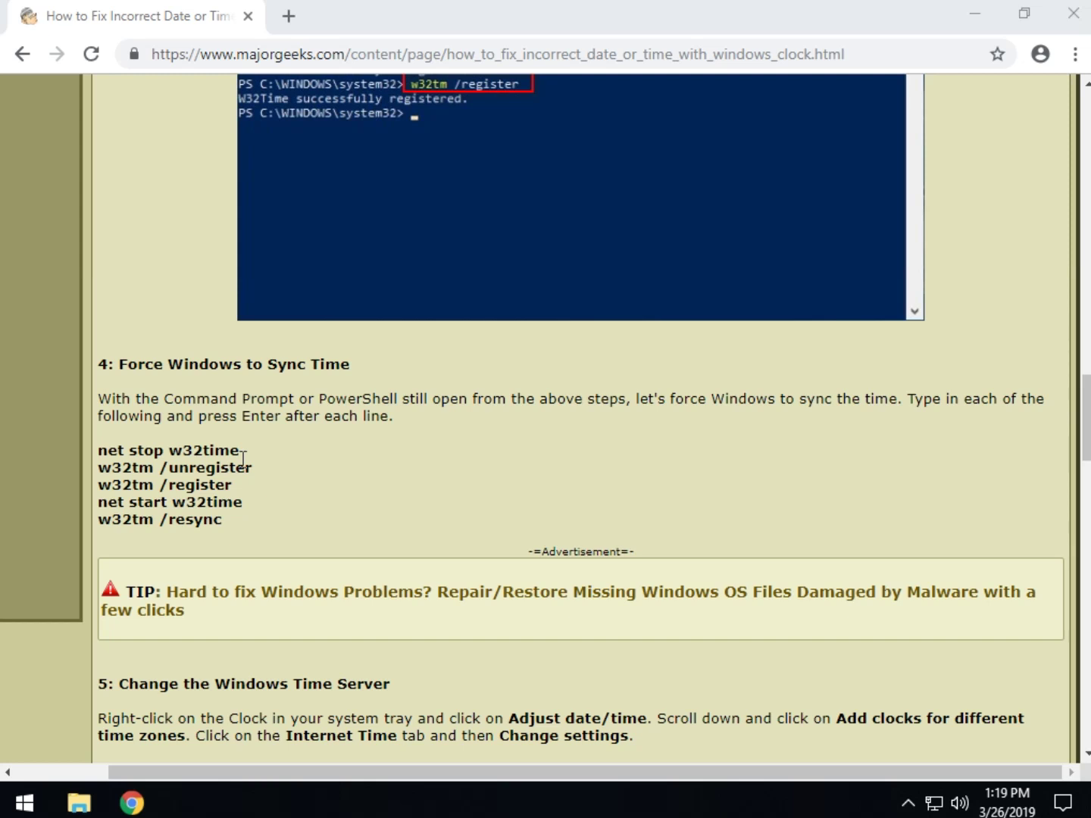
key("super+x")
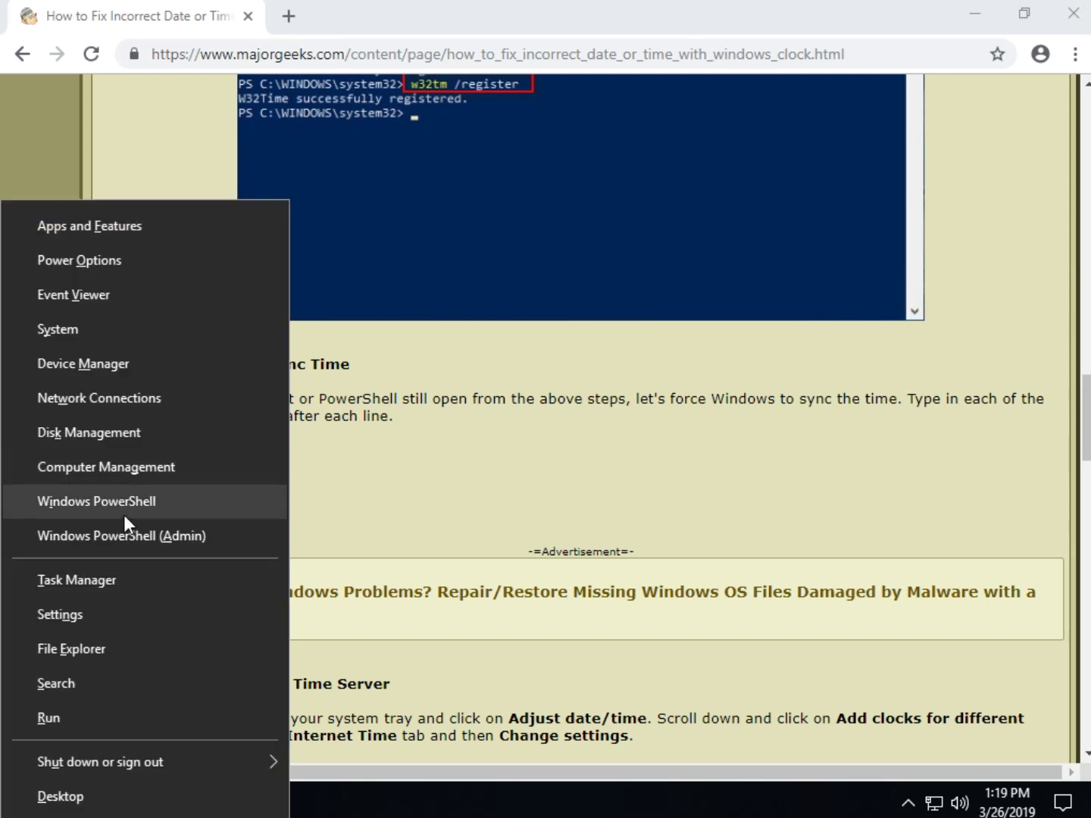
left_click(113, 532)
left_click(488, 539)
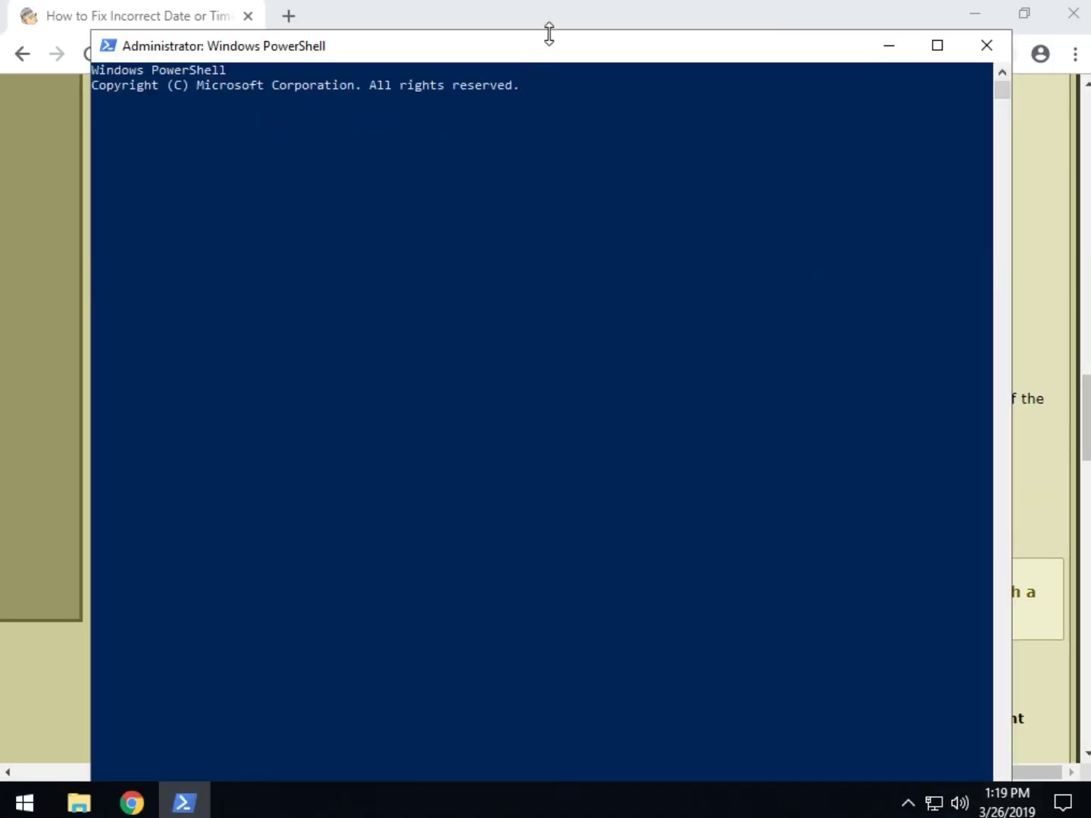
left_click_drag(548, 31, 534, 227)
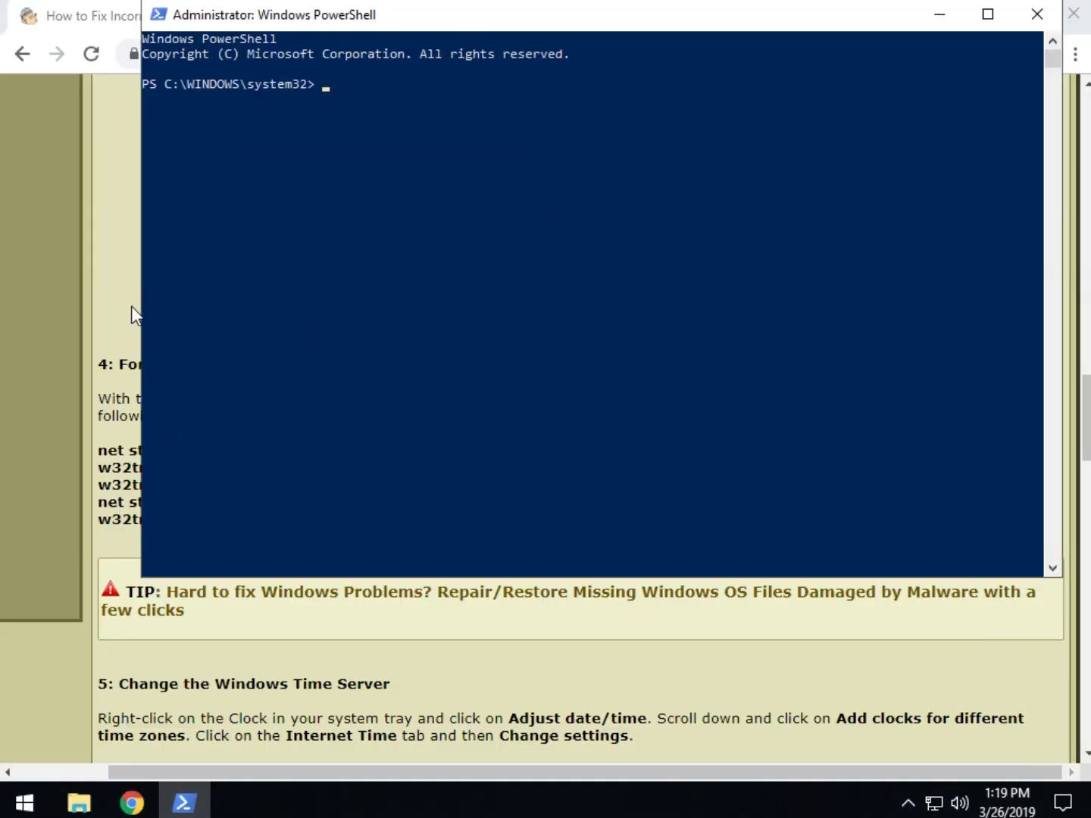
- Copy net stop w32time from step 4 and scroll to the Change the Windows Time Server step
left_click(73, 402)
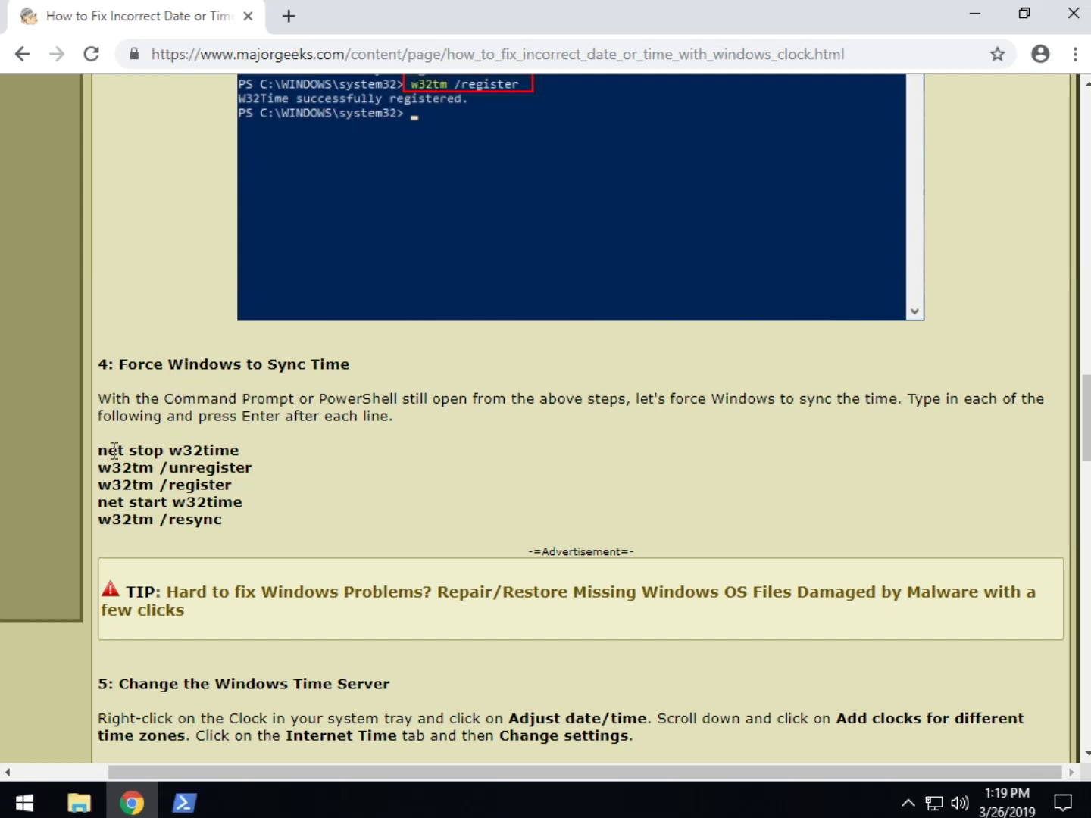
left_click_drag(98, 451, 242, 451)
right_click(236, 452)
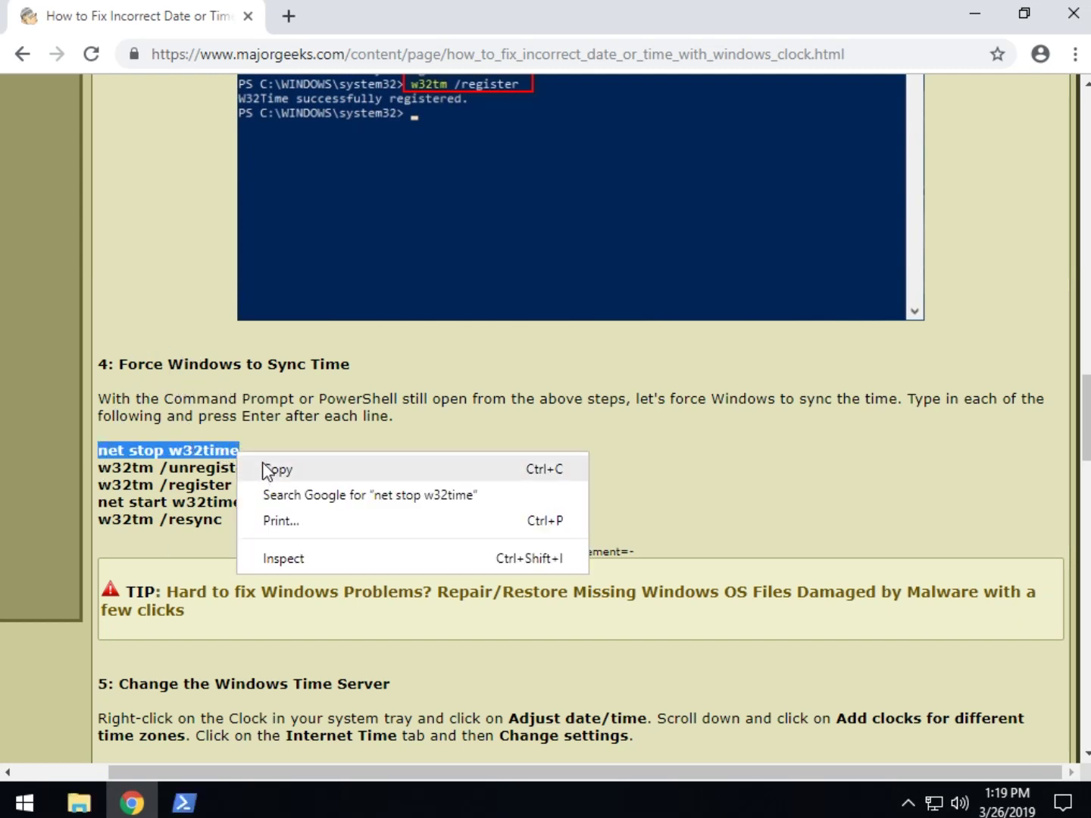
left_click(275, 470)
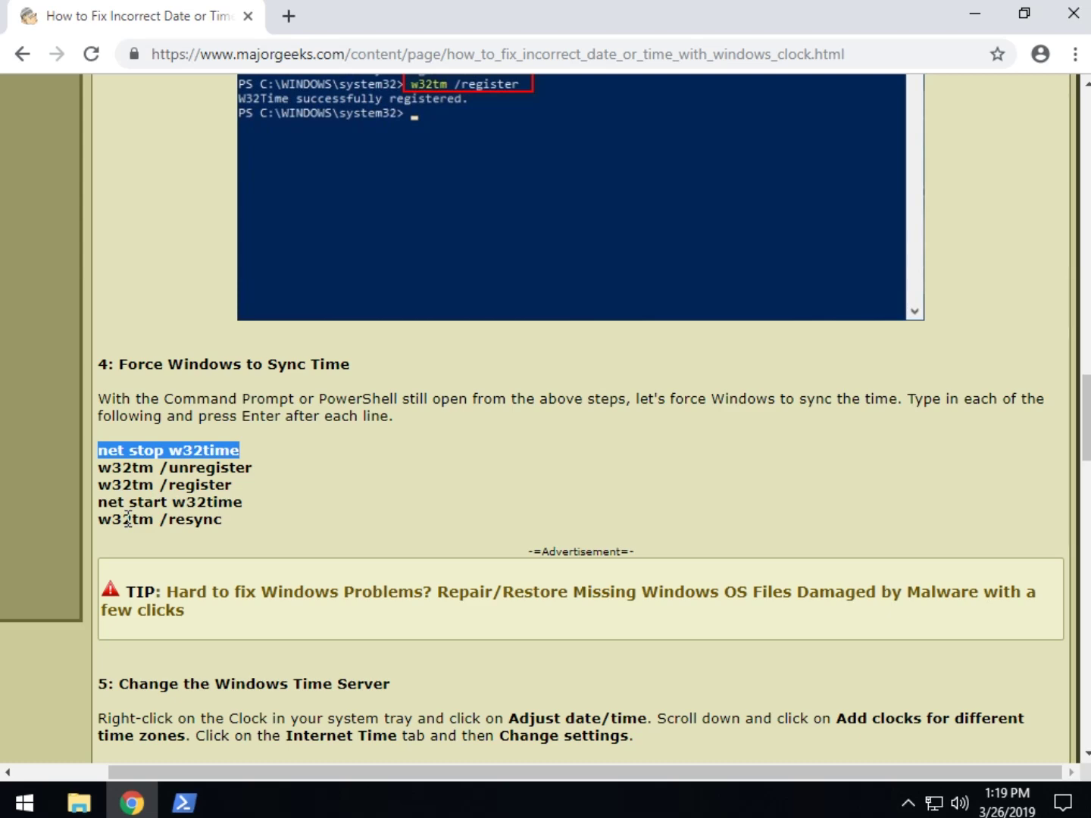
left_click(391, 455)
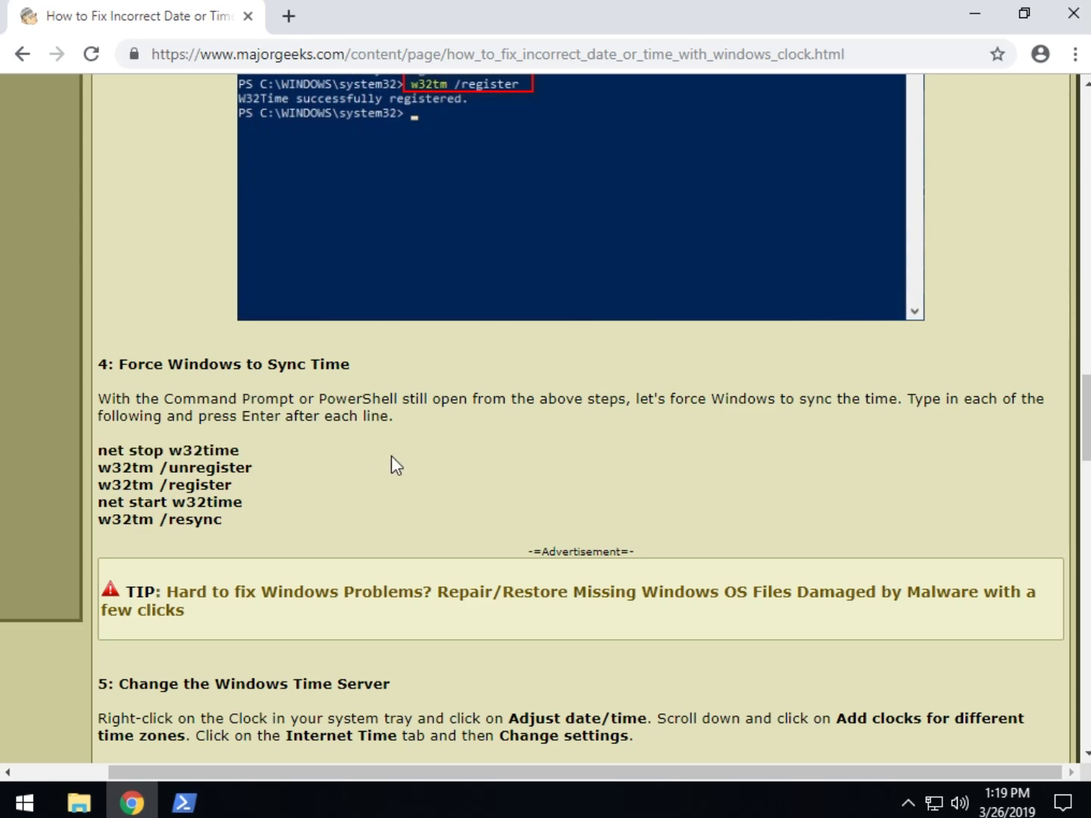
scroll(392, 455, "down", 2)
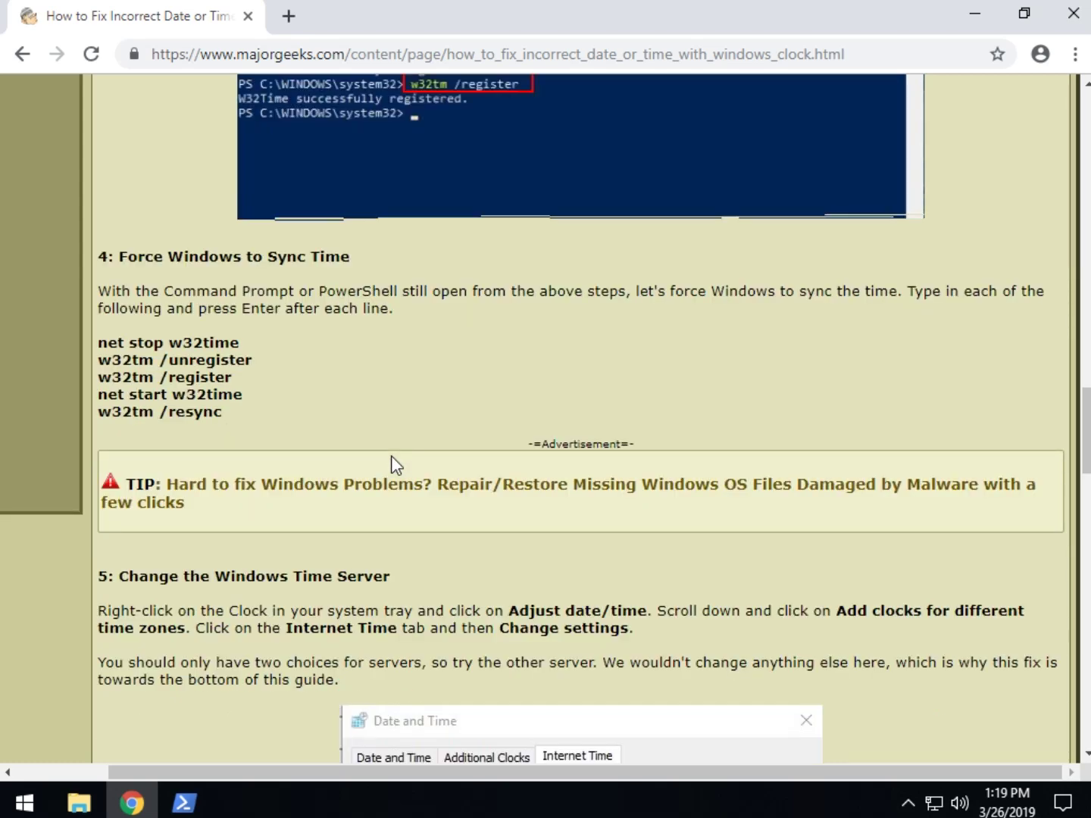
scroll(392, 454, "up", 3)
scroll(391, 455, "down", 5)
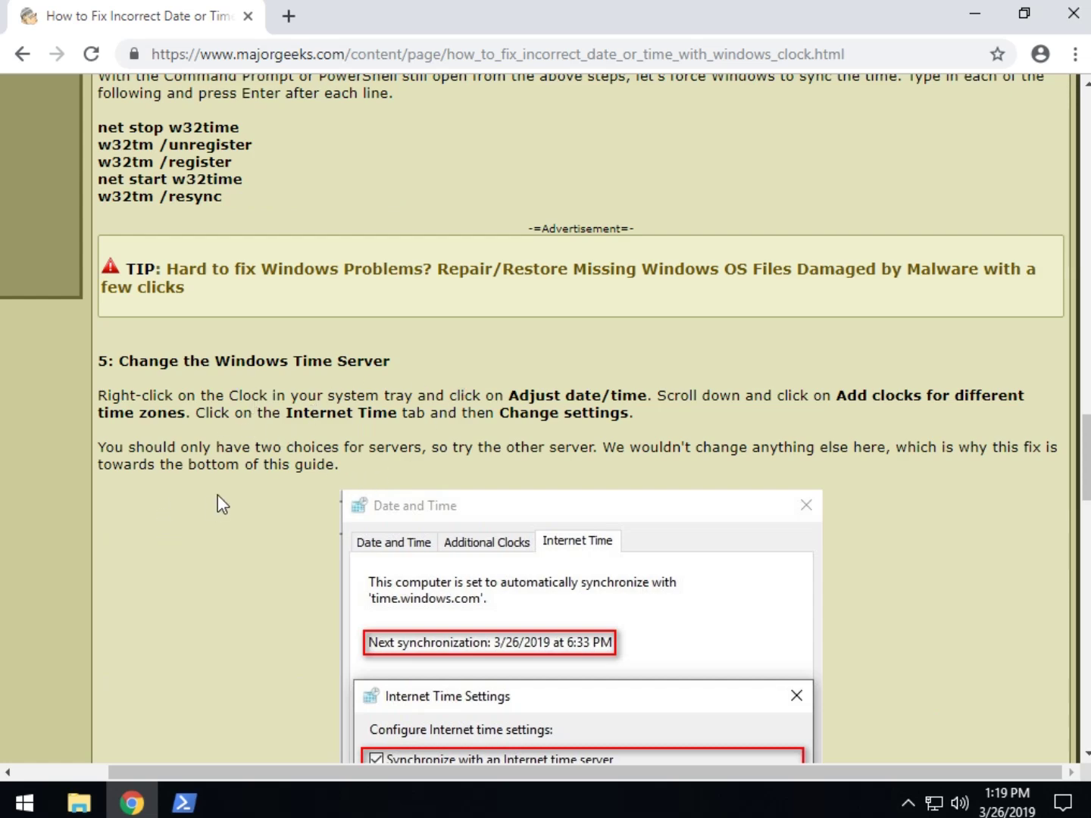
scroll(217, 497, "down", 3)
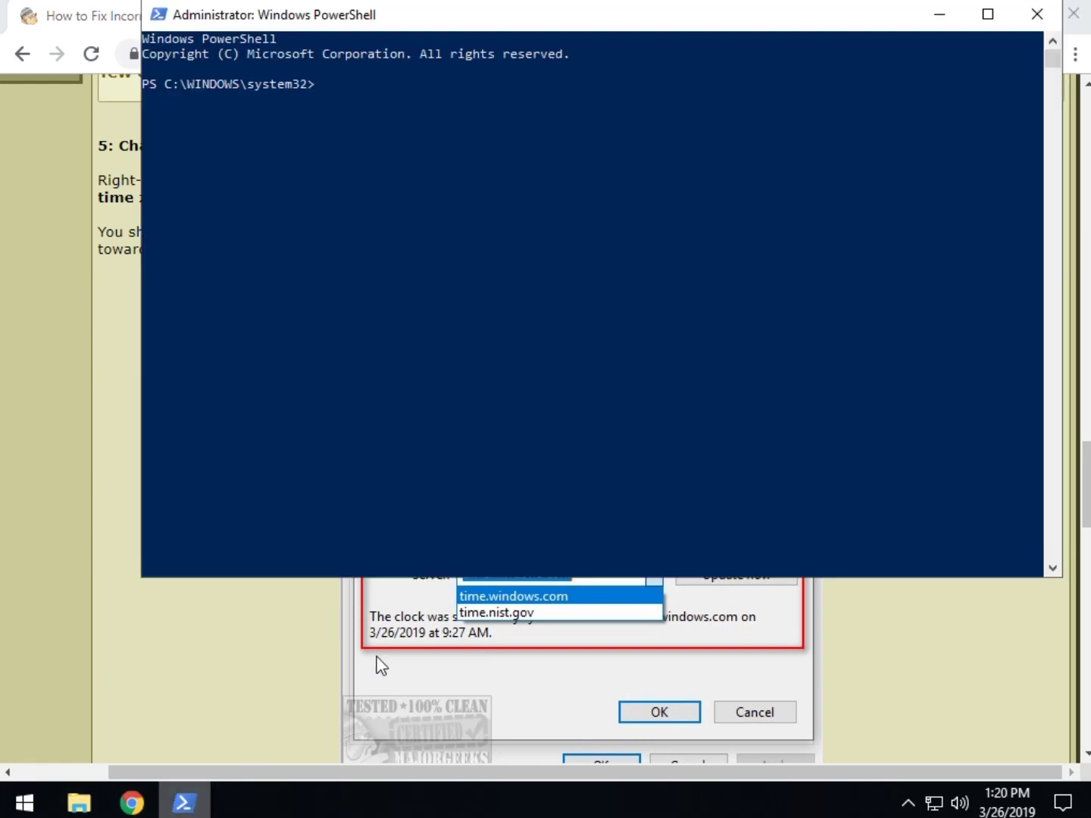
- Close PowerShell and open the Date & time page in Windows Settings
left_click(184, 801)
left_click(1038, 16)
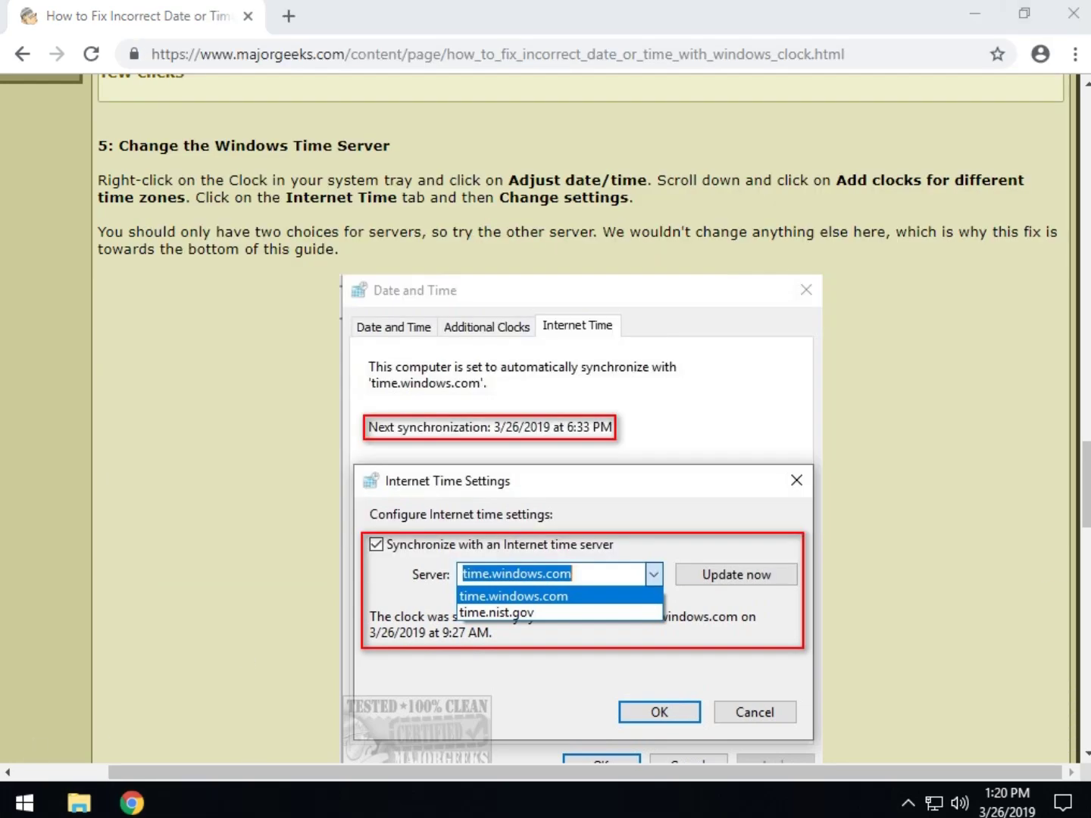
left_click(24, 801)
left_click(43, 698)
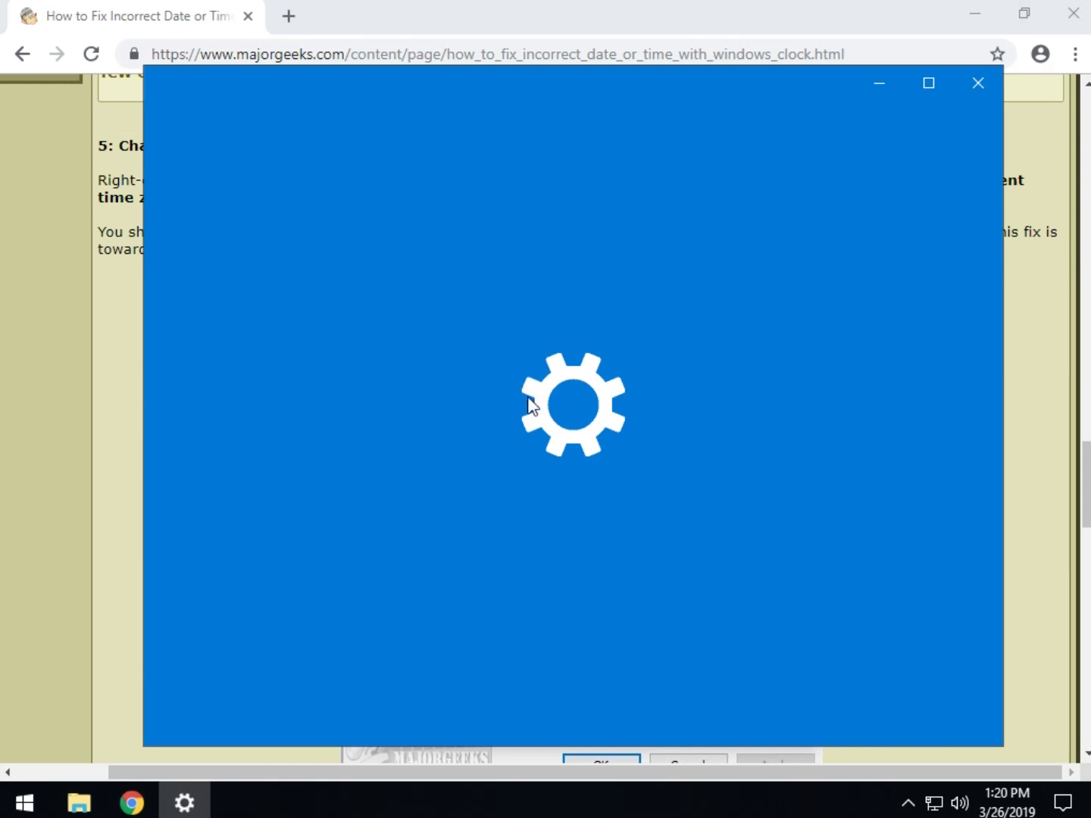
left_click(743, 666)
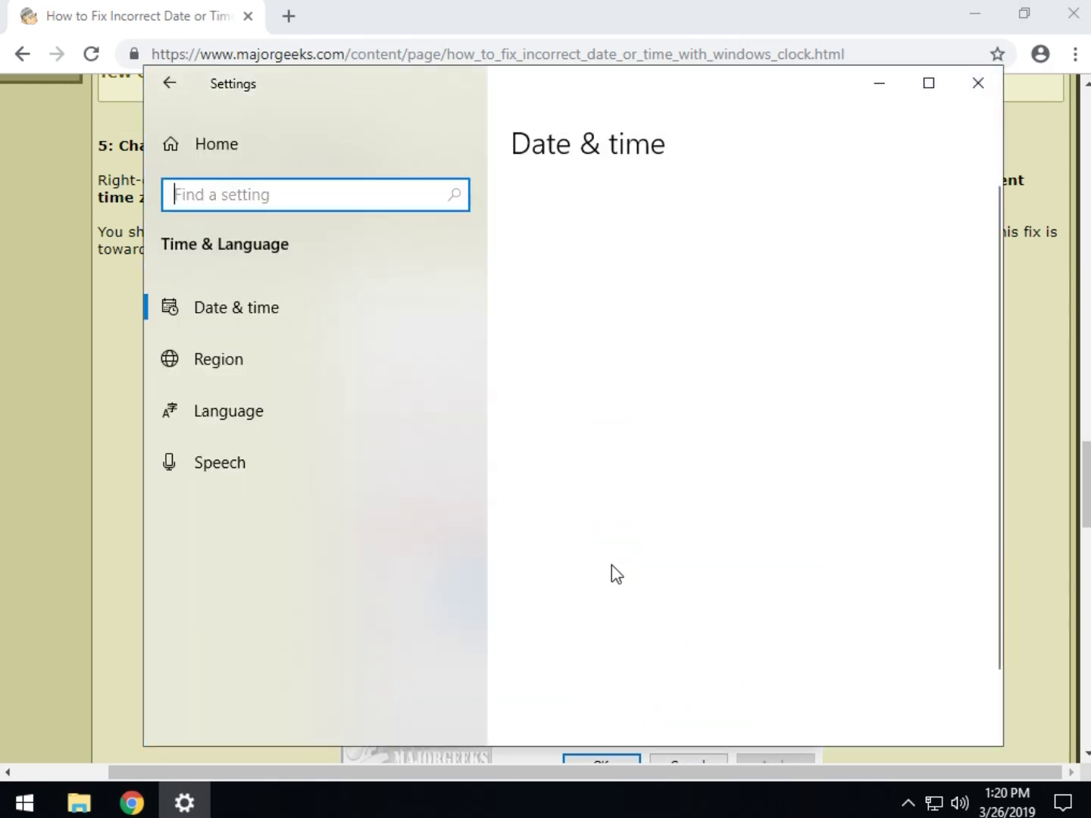
- Check the Date, time, & regional formatting settings, then return to the guide
scroll(688, 392, "down", 5)
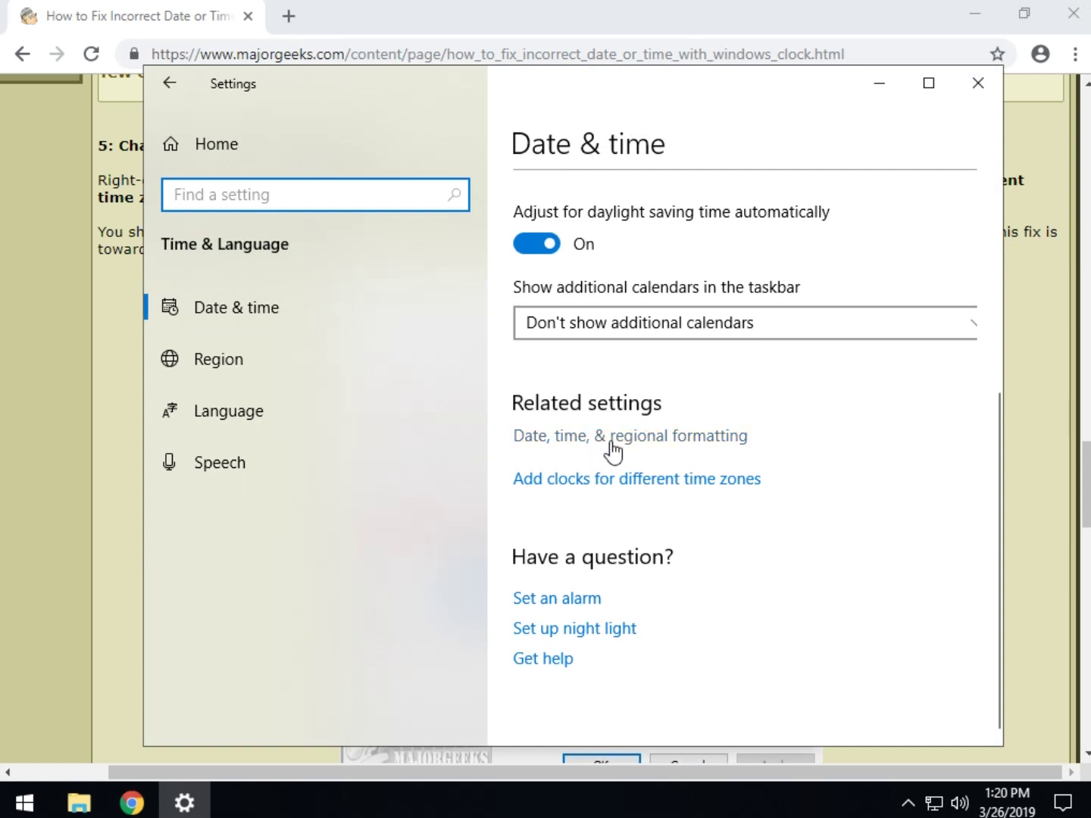
left_click(655, 437)
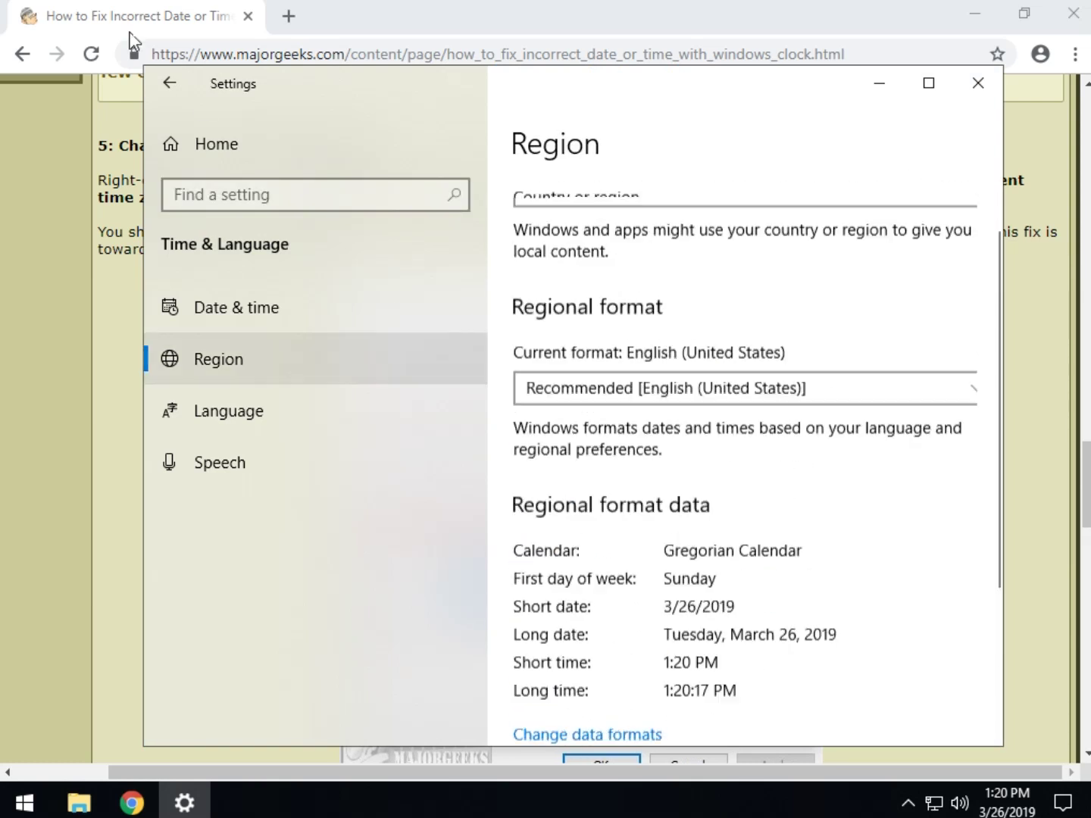
left_click(170, 94)
left_click(61, 496)
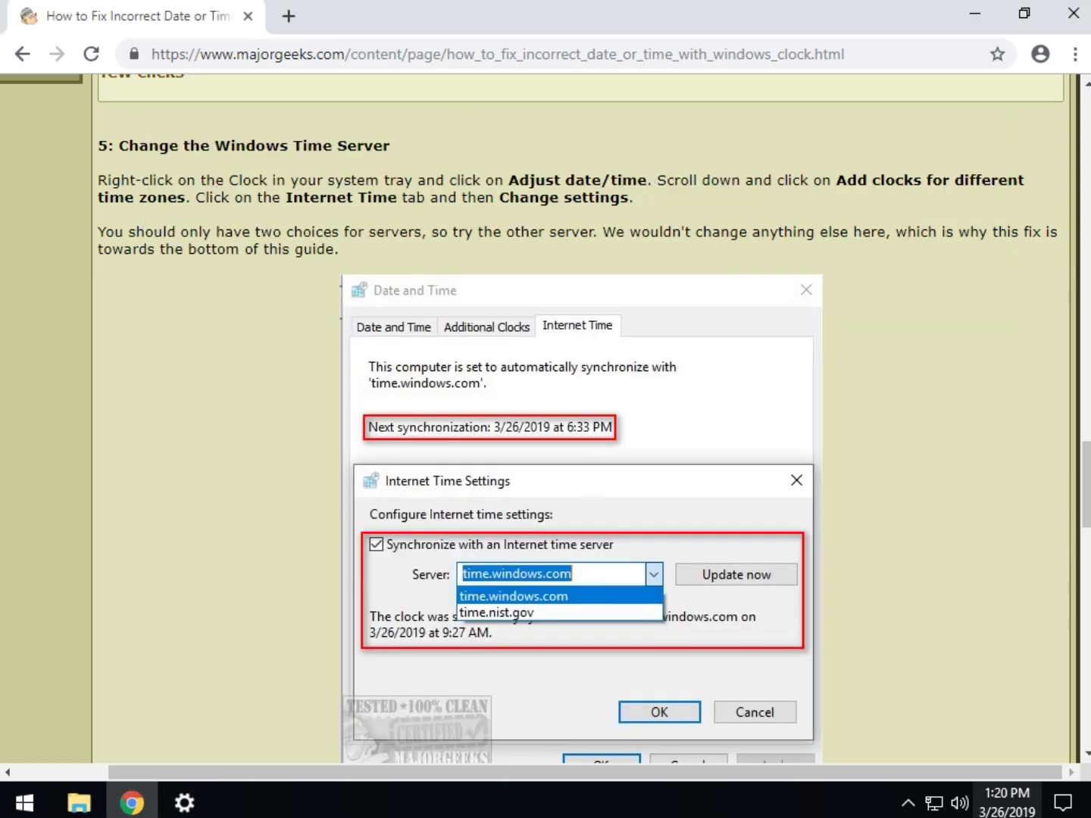
- Go from the taskbar clock's Adjust date/time page to 'Add clocks for different time zones'
right_click(1019, 797)
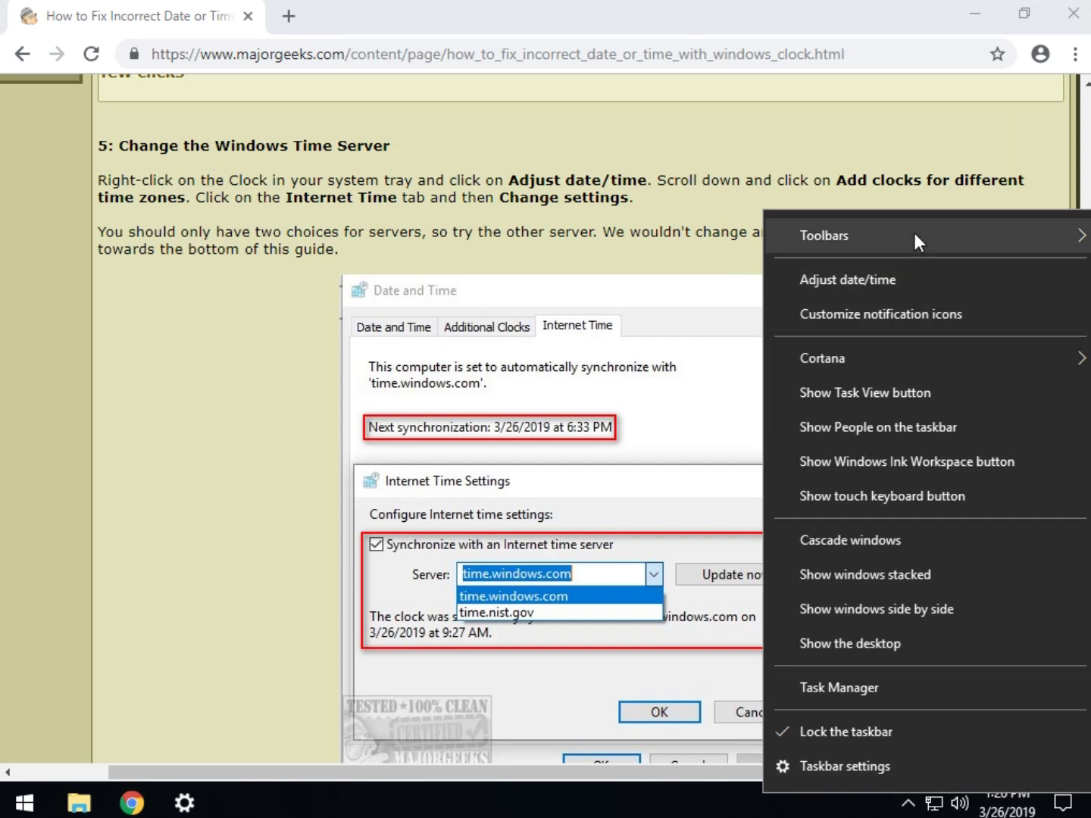
right_click(1020, 809)
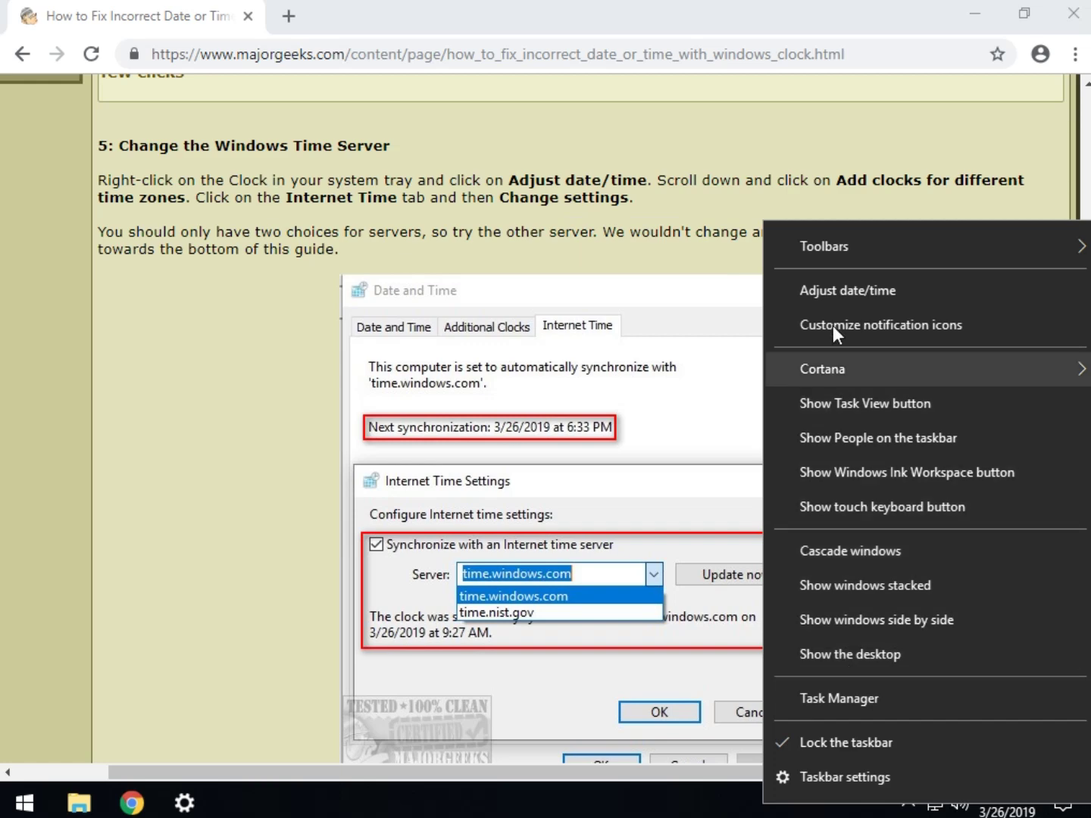
left_click(842, 290)
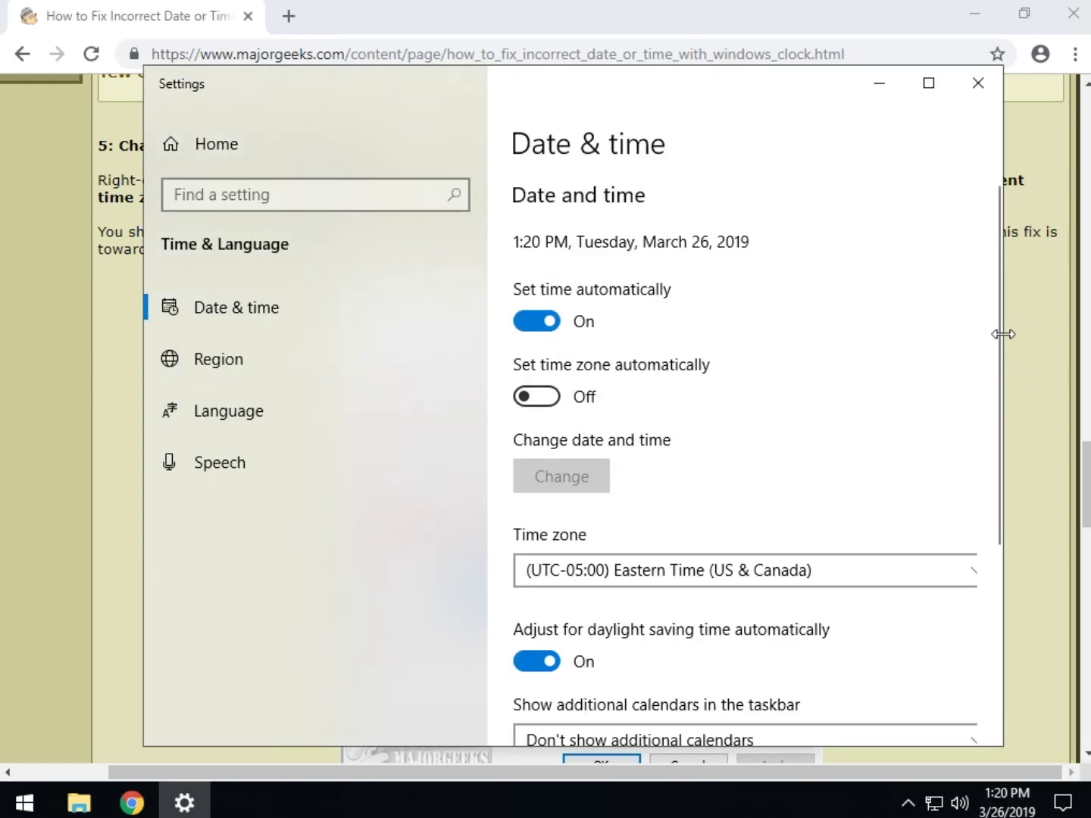
left_click_drag(756, 93, 686, 14)
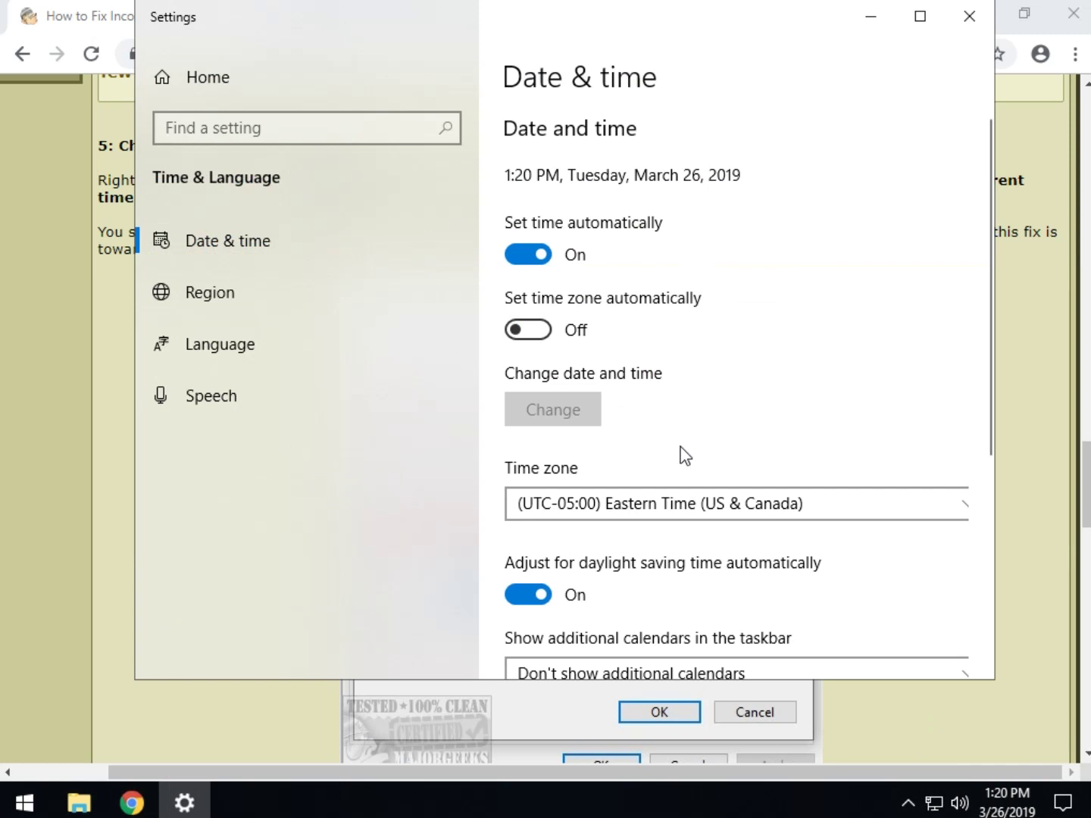
scroll(682, 455, "down", 5)
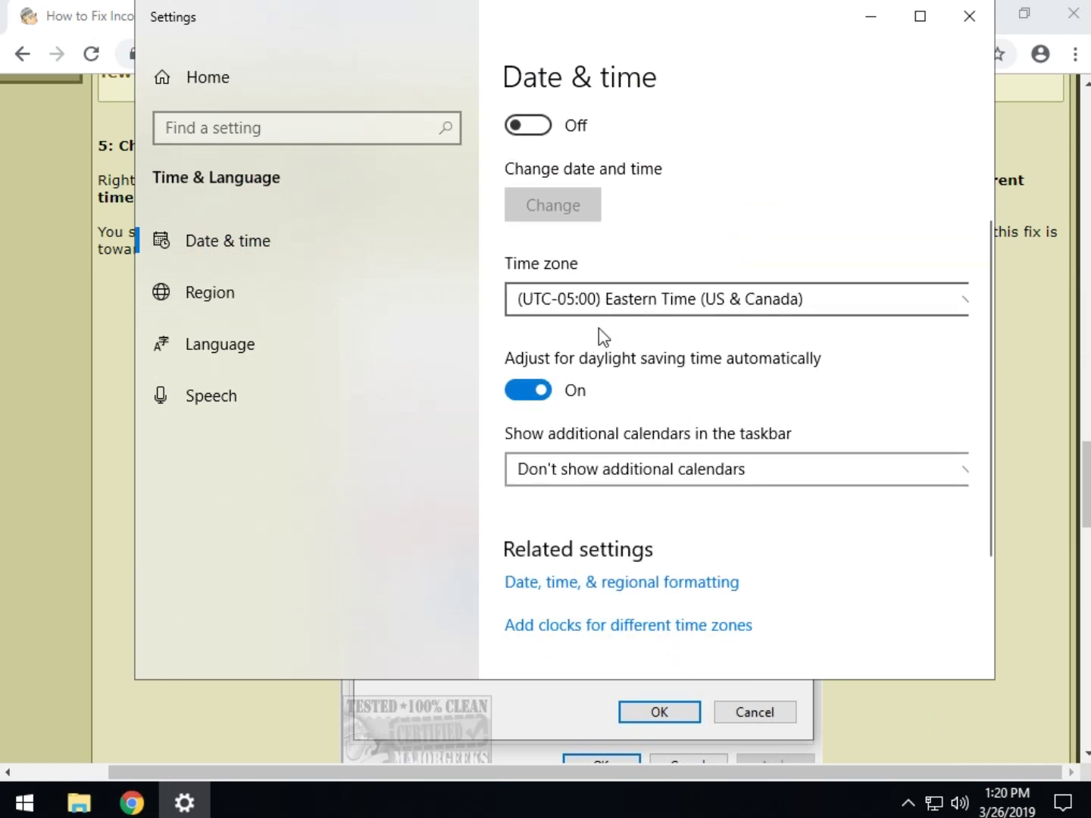
left_click(598, 629)
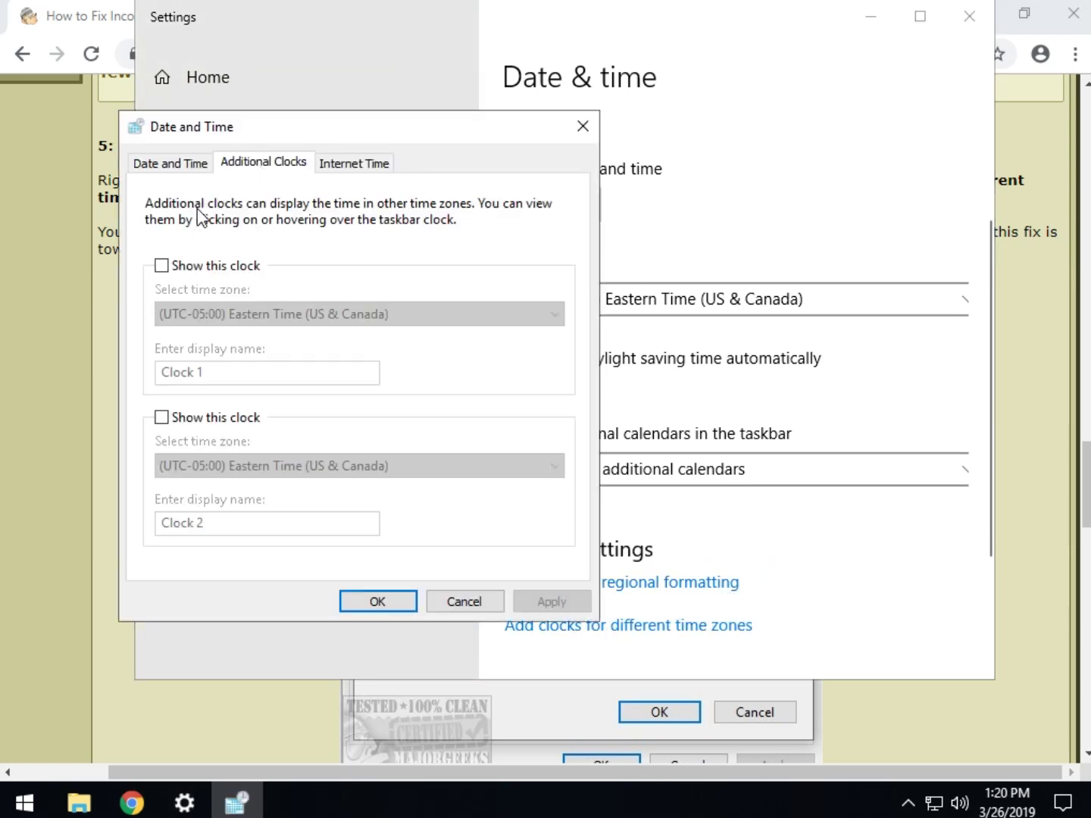
- Bring up the Internet Time Settings dialog from the Internet Time tab
left_click(354, 169)
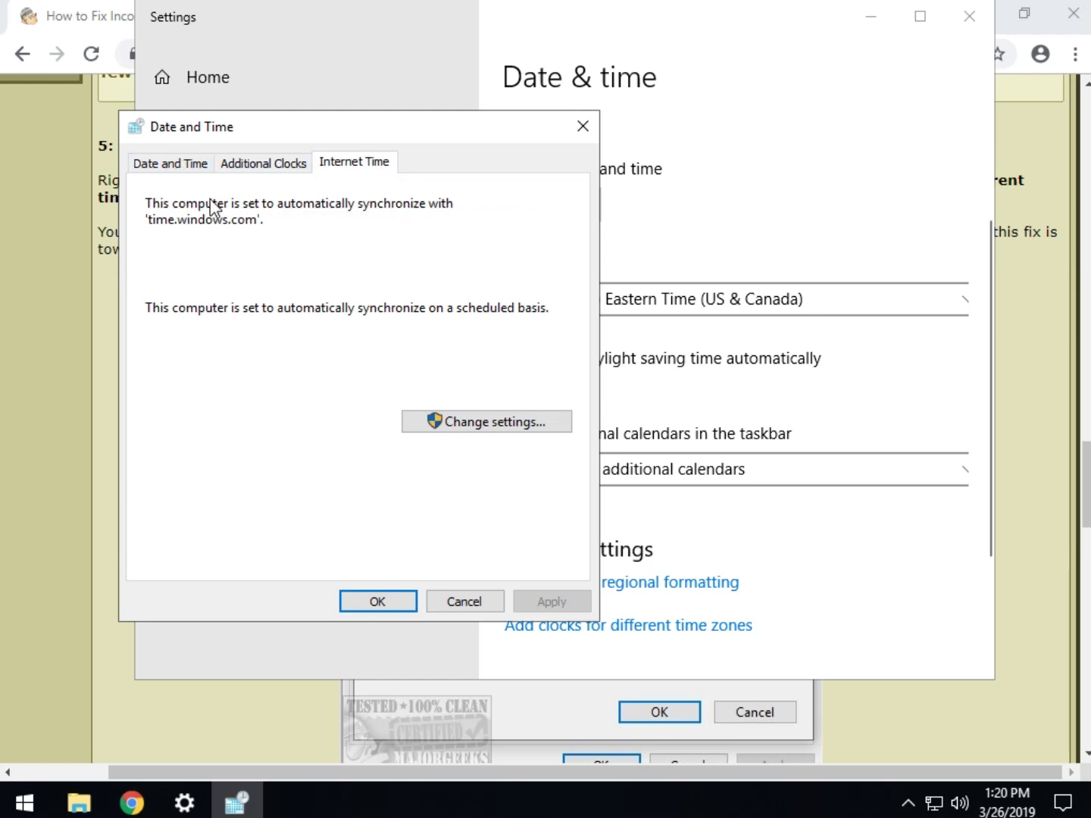
left_click(489, 429)
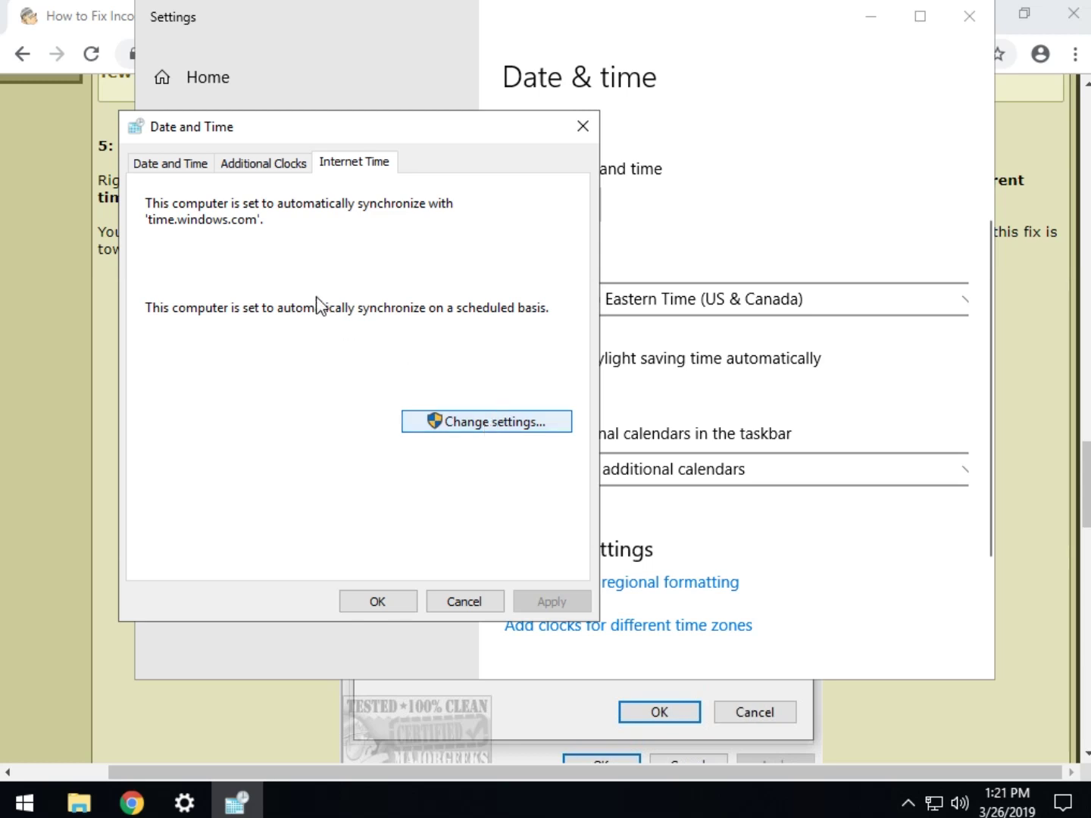
left_click_drag(387, 160, 409, 172)
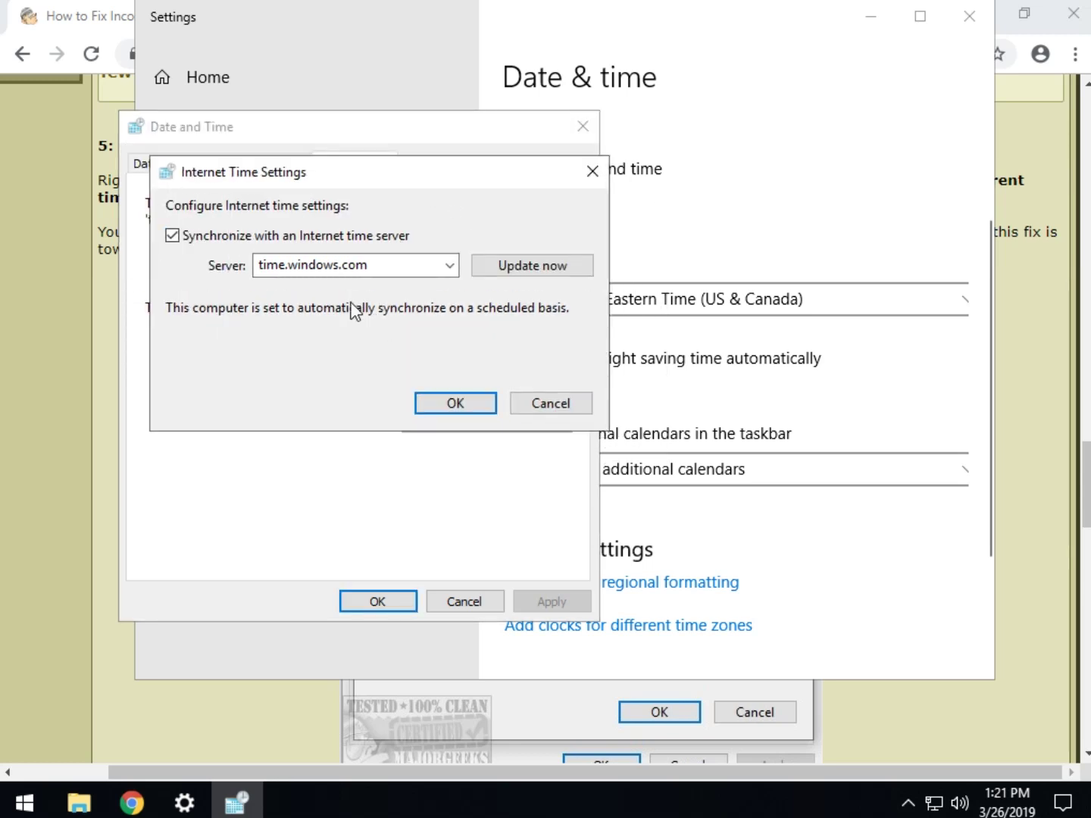
- View time.nist.gov in the server list, then cancel both dialogs, keeping time.windows.com
double_click(363, 268)
left_click(448, 265)
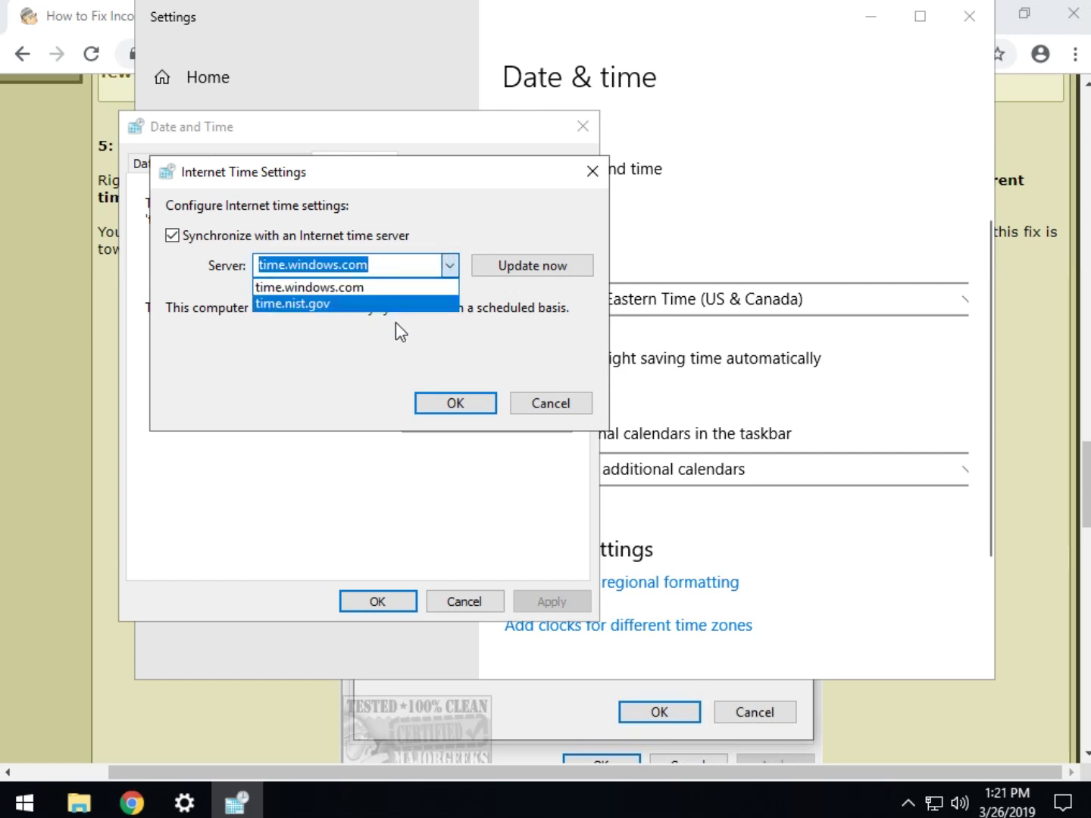
left_click(445, 269)
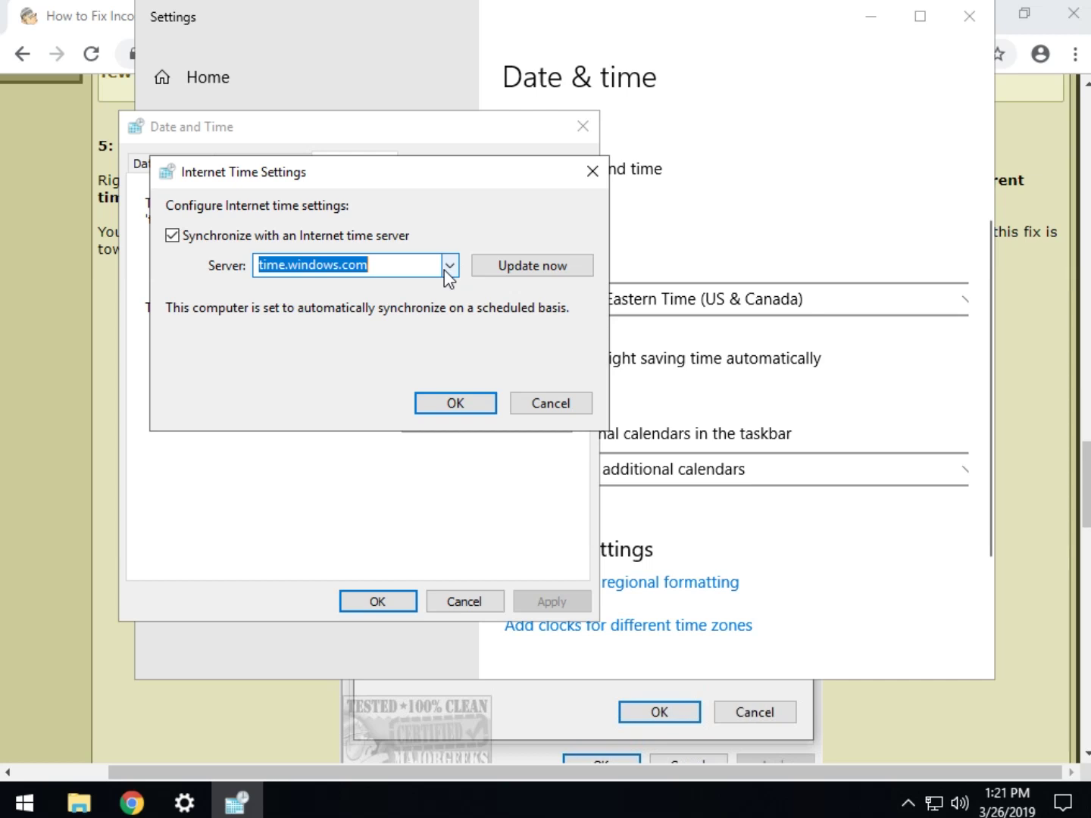
left_click(447, 266)
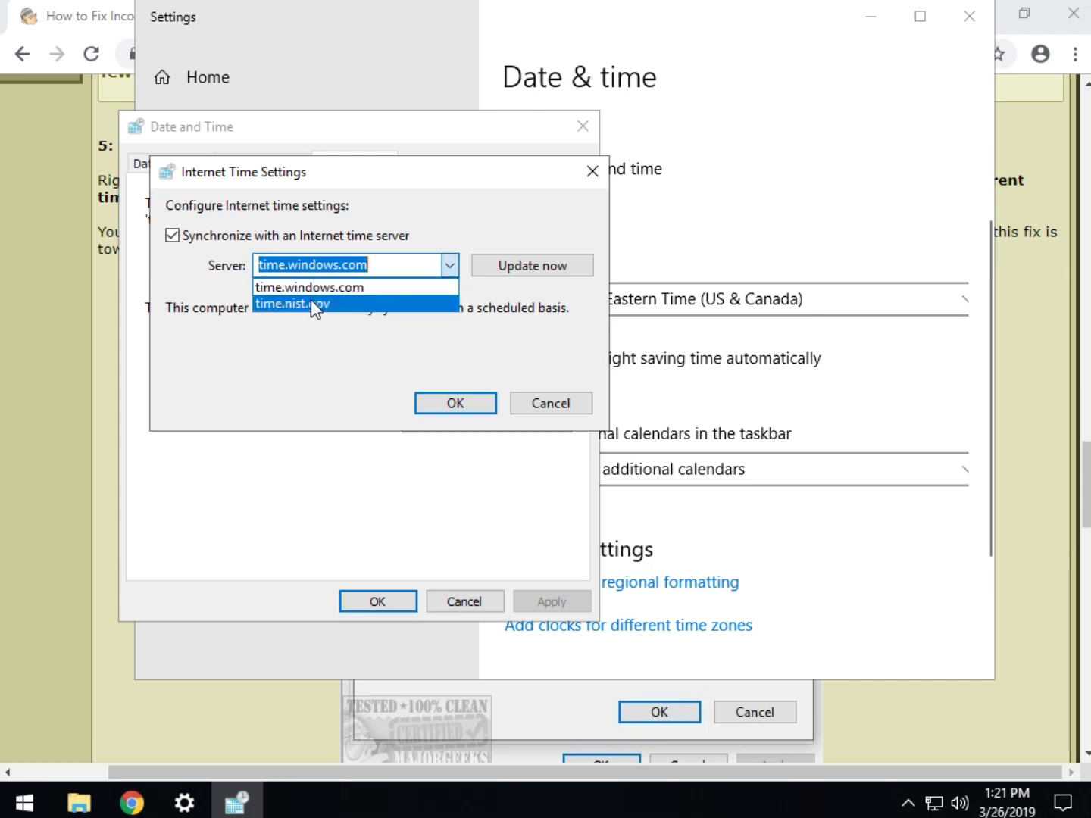
left_click(450, 261)
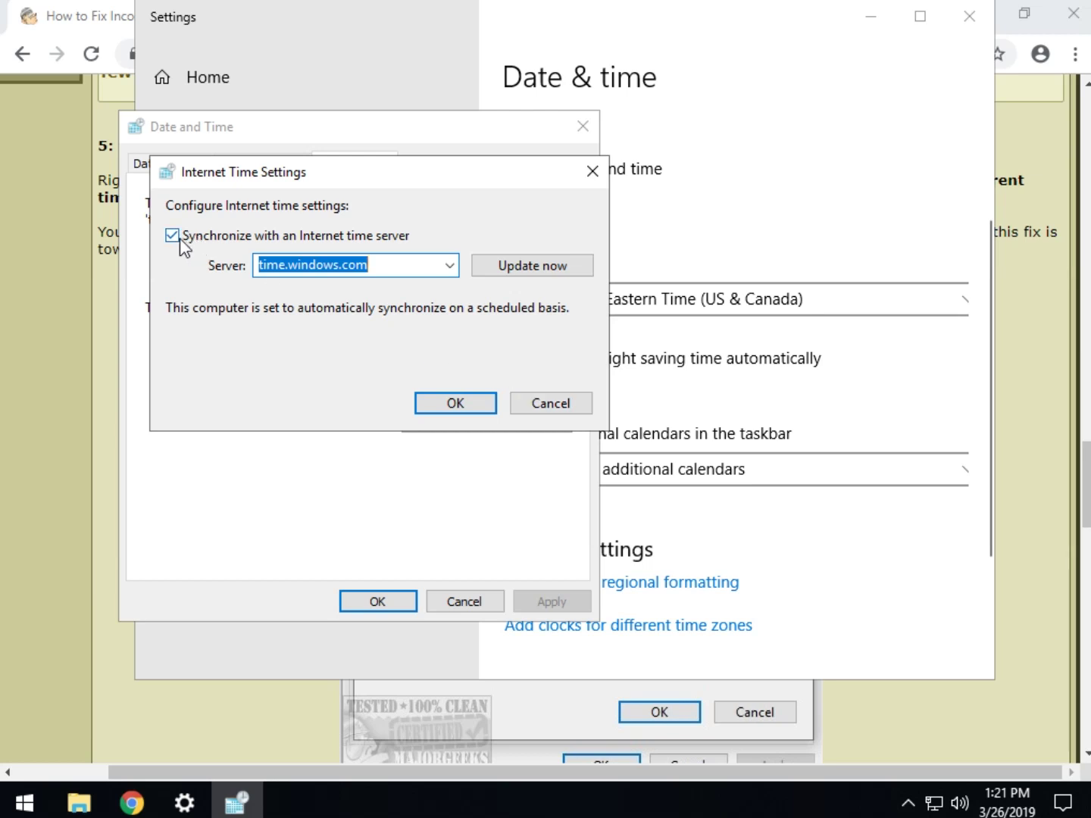
left_click(541, 391)
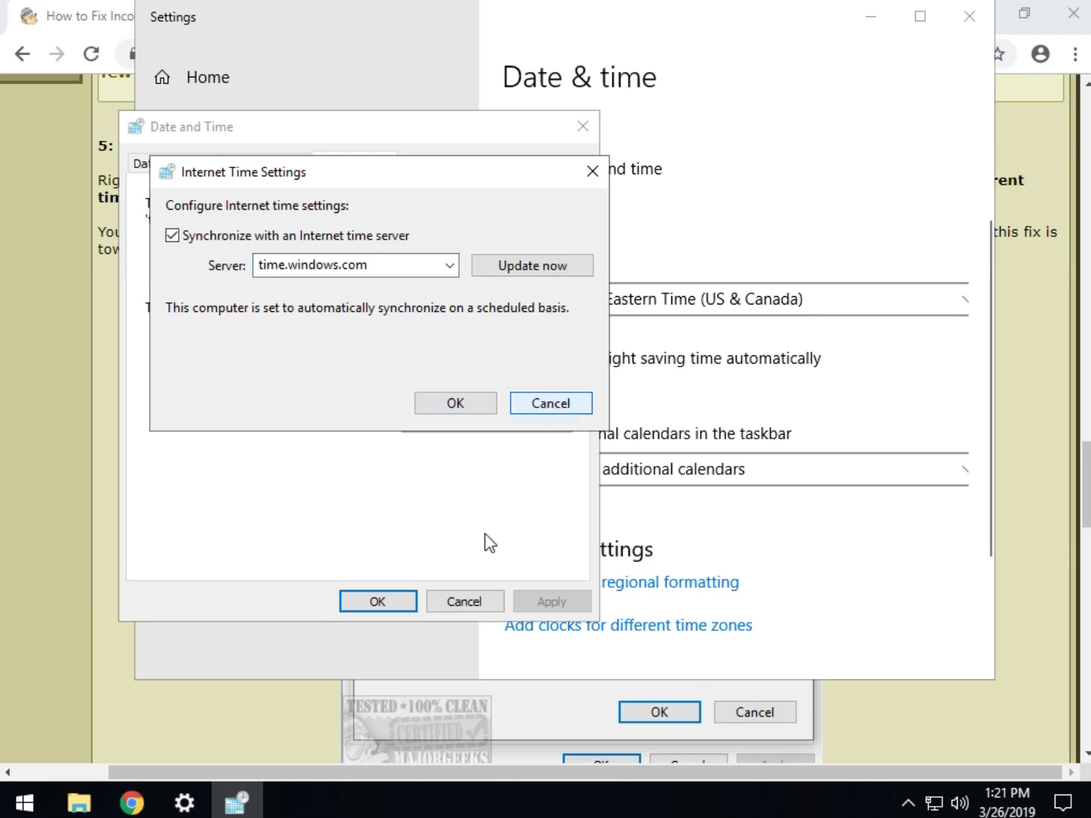
left_click(481, 611)
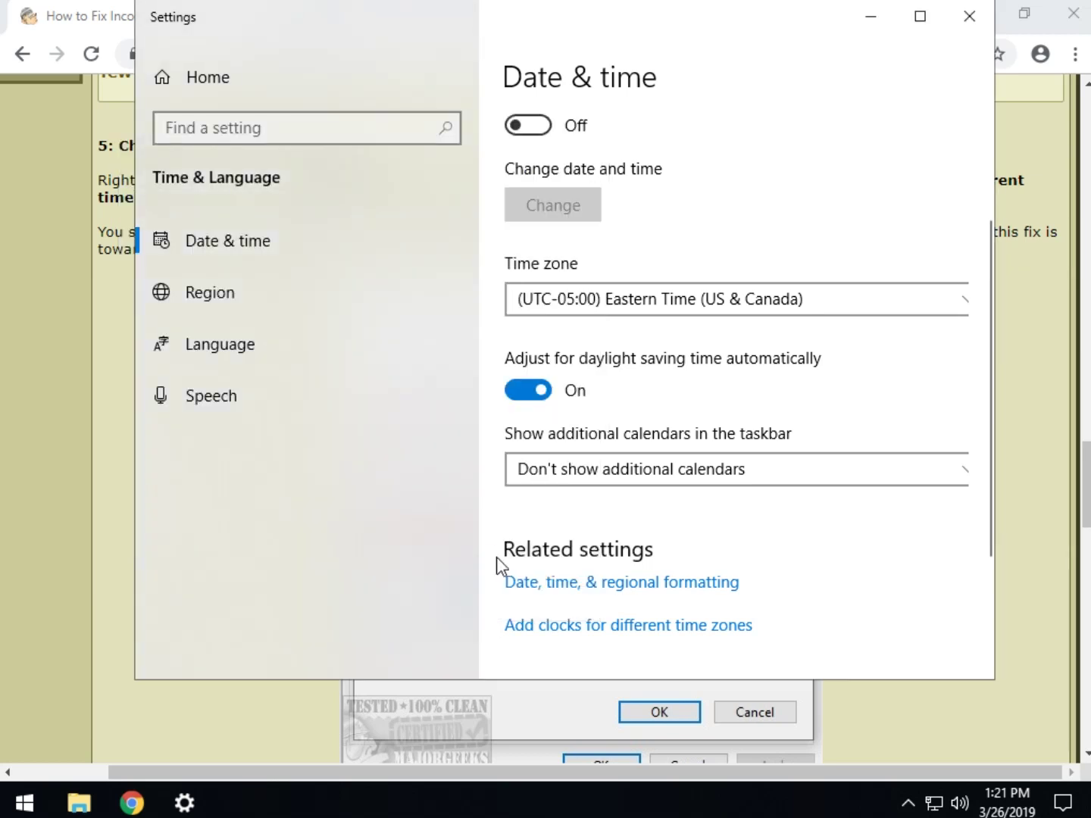
- Close Settings and scroll the guide to the CR2032 battery step, then back to the top
left_click(970, 15)
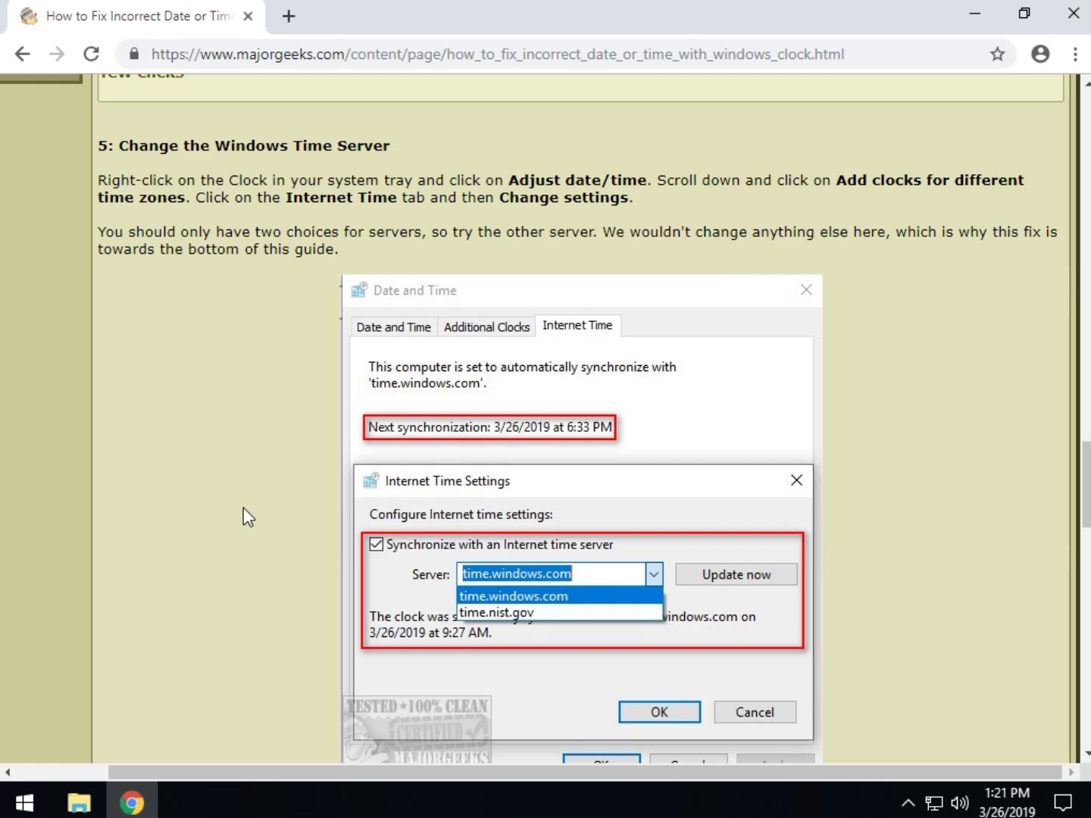
scroll(247, 508, "down", 5)
scroll(226, 543, "down", 1)
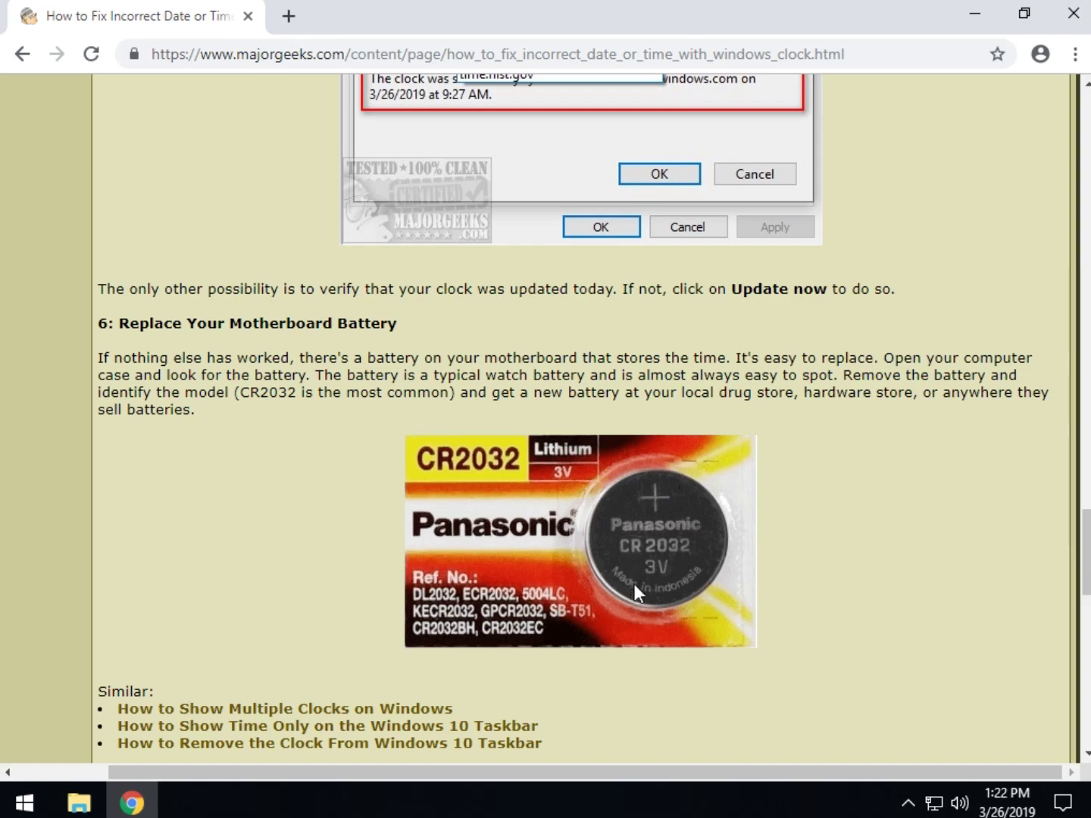
scroll(307, 597, "up", 5)
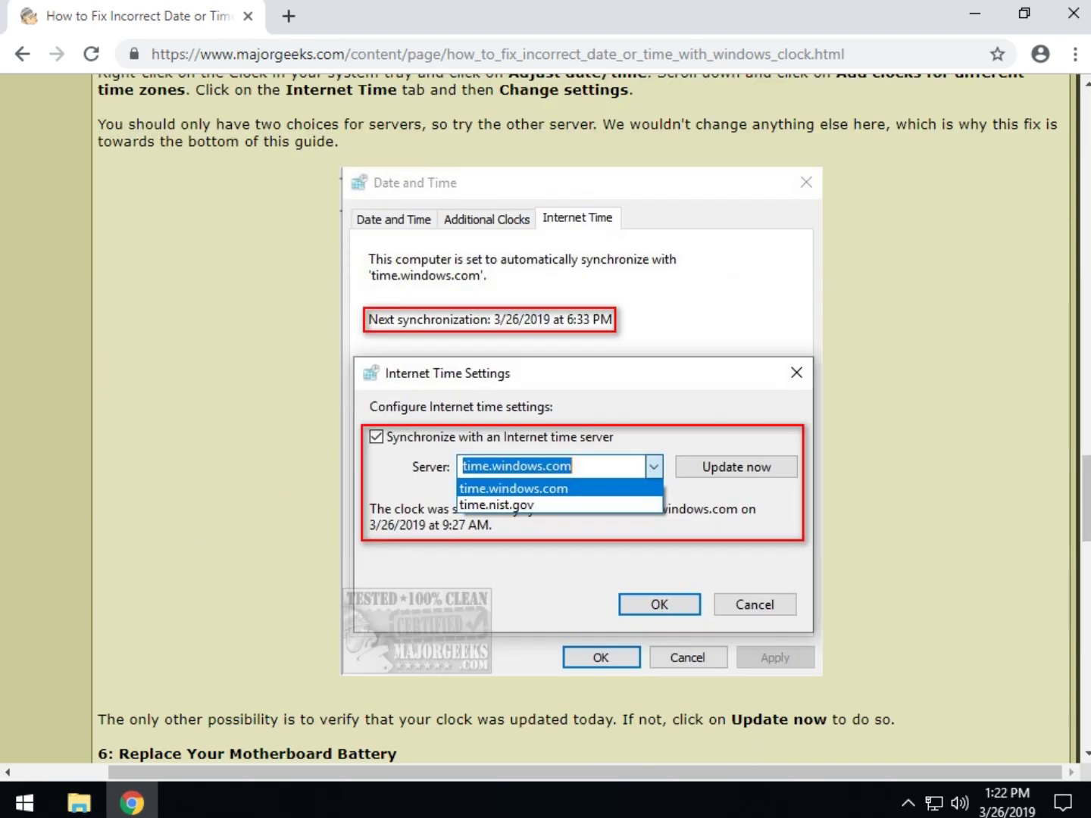
scroll(218, 551, "down", 5)
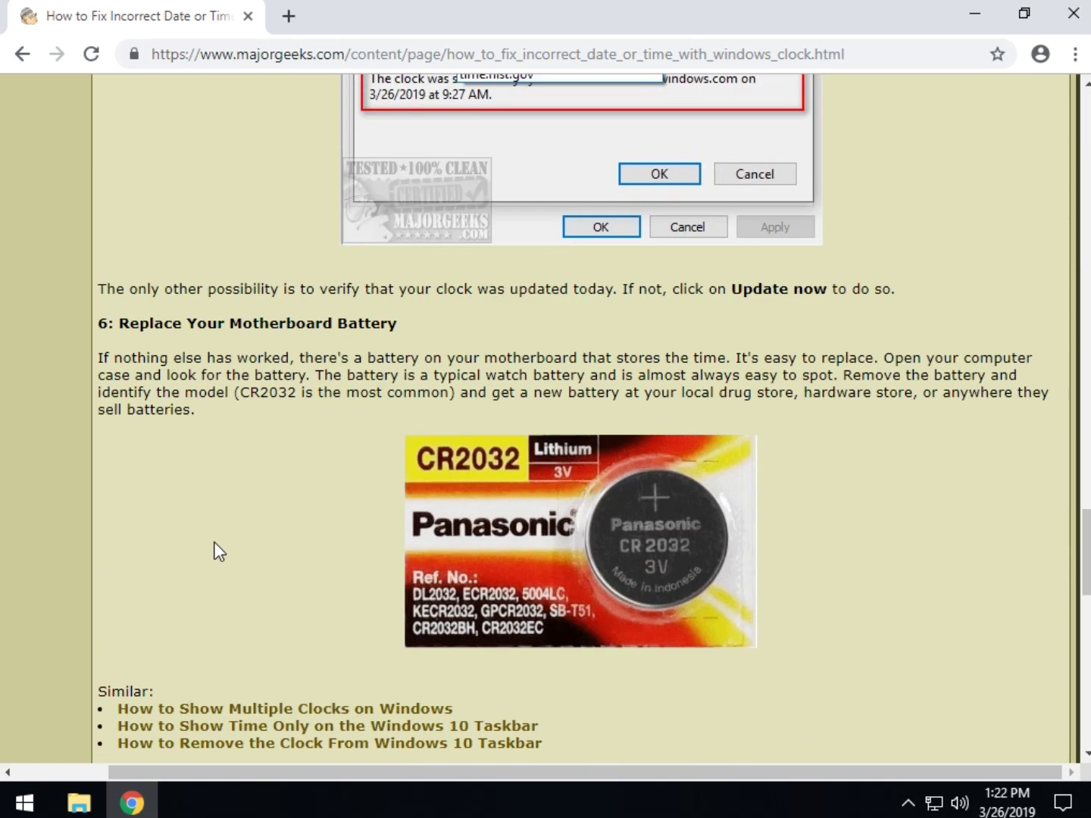
scroll(218, 551, "up", 20)
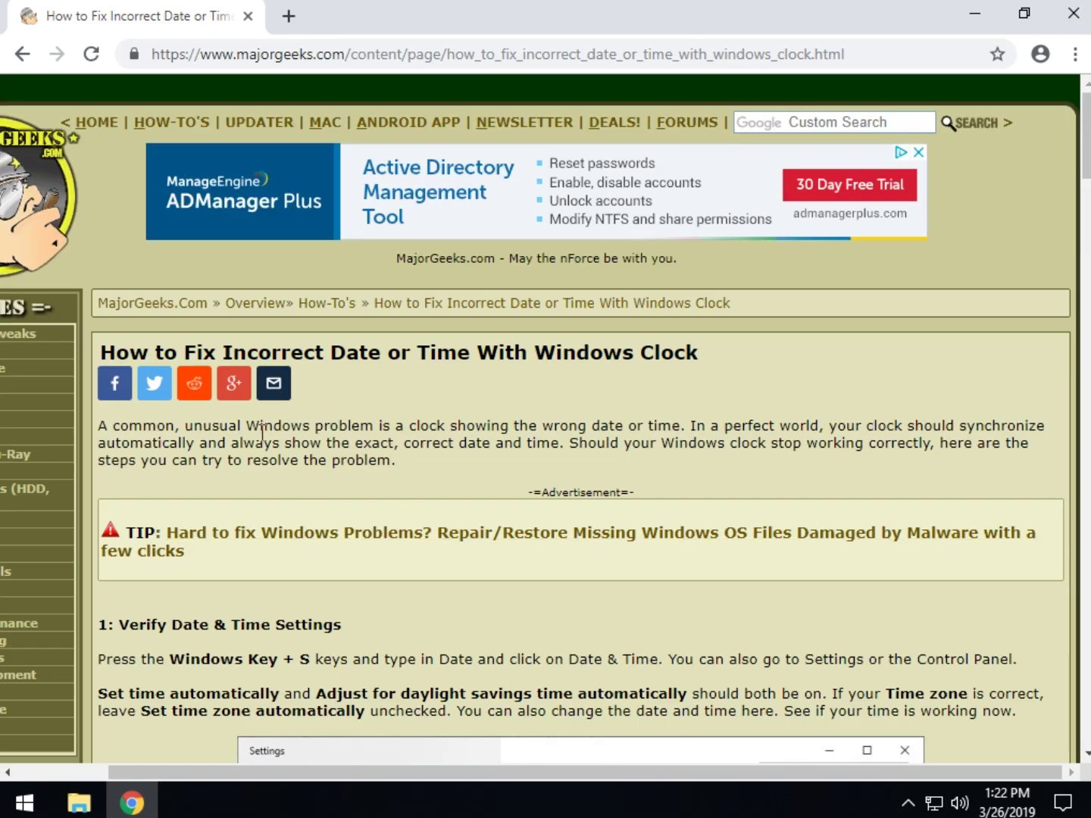
left_click_drag(173, 426, 520, 455)
left_click(789, 456)
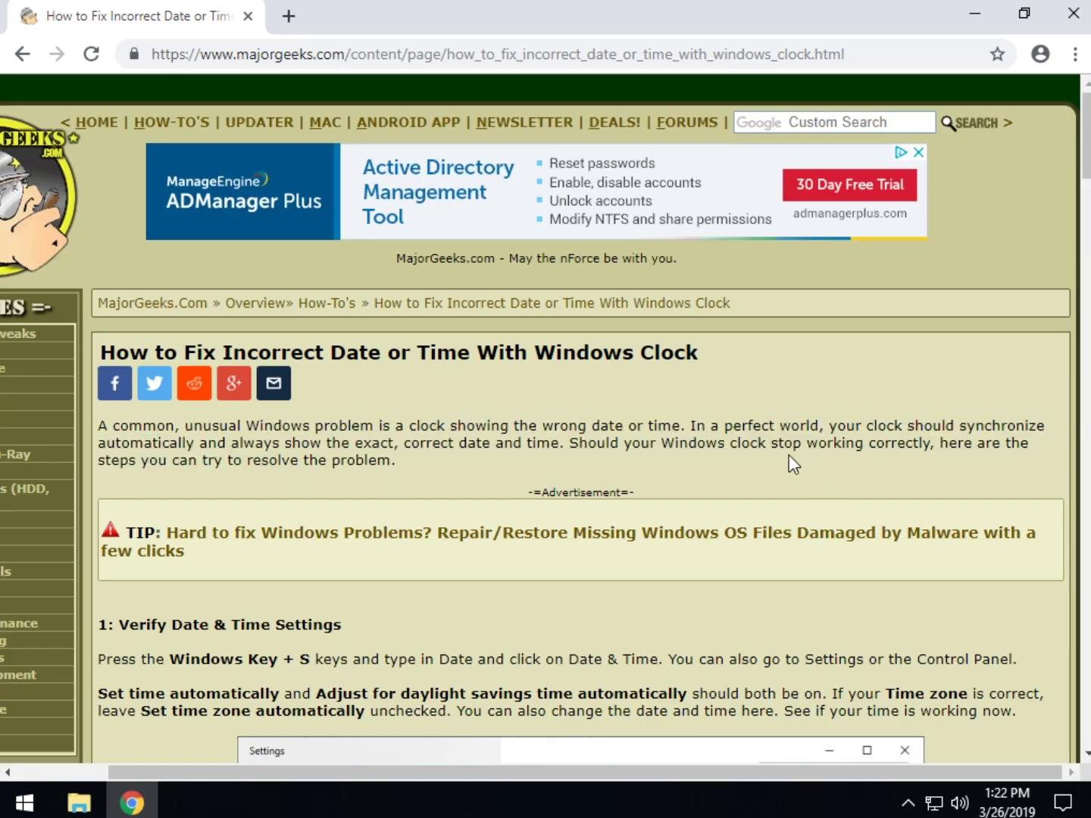